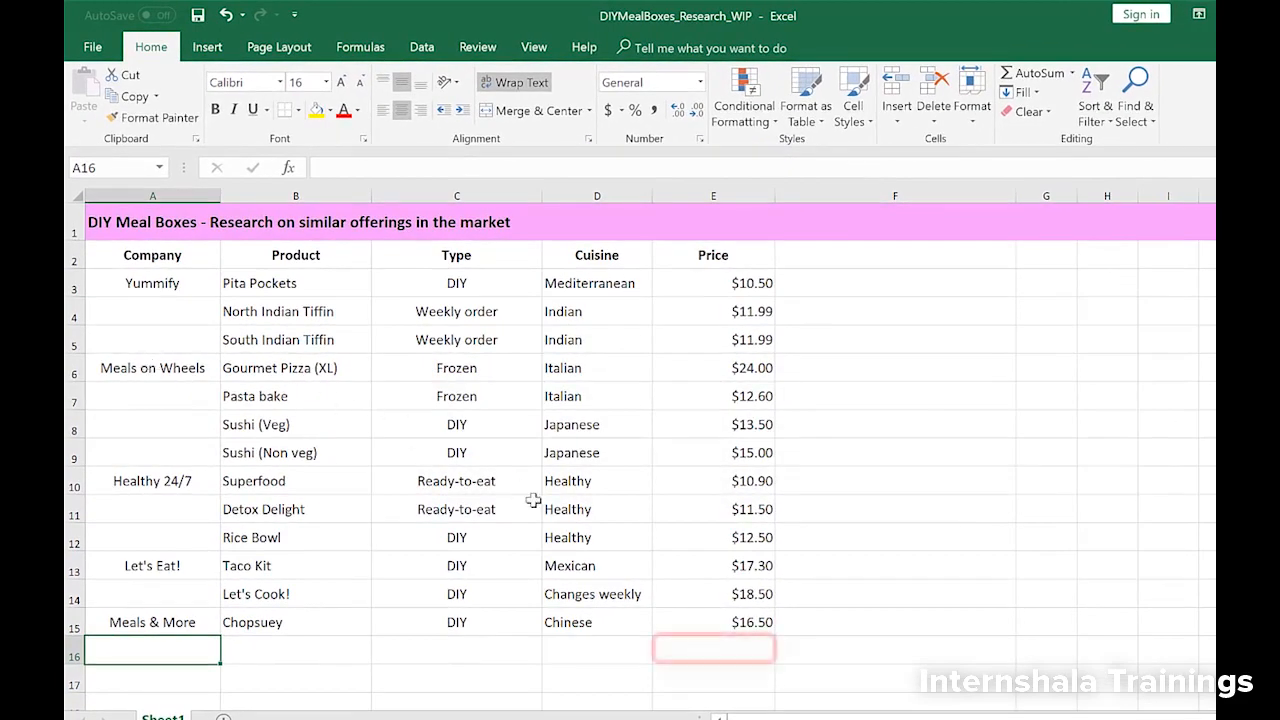
Step: Enter =COUNT(E3:E15) in cell E16 to count the numeric prices
{"action": "left_click", "coordinate": [698, 647]}
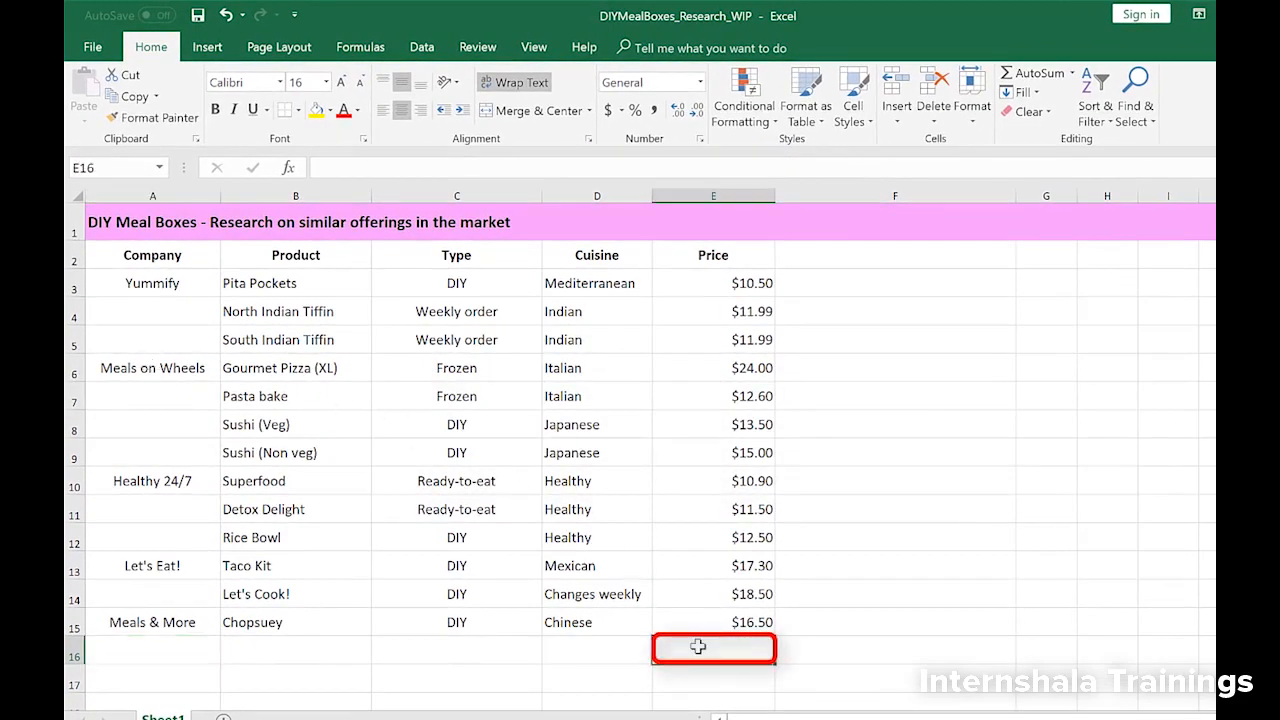
{"action": "type", "text": "=cou"}
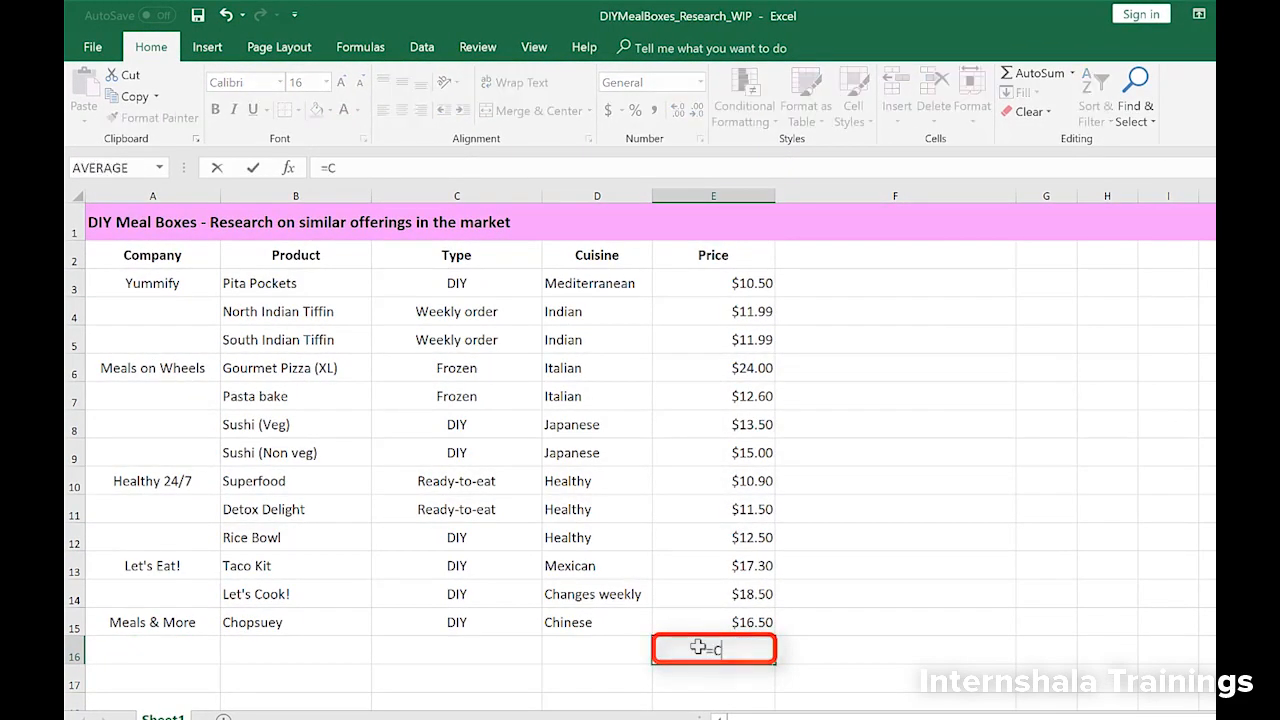
{"action": "double_click", "coordinate": [820, 560]}
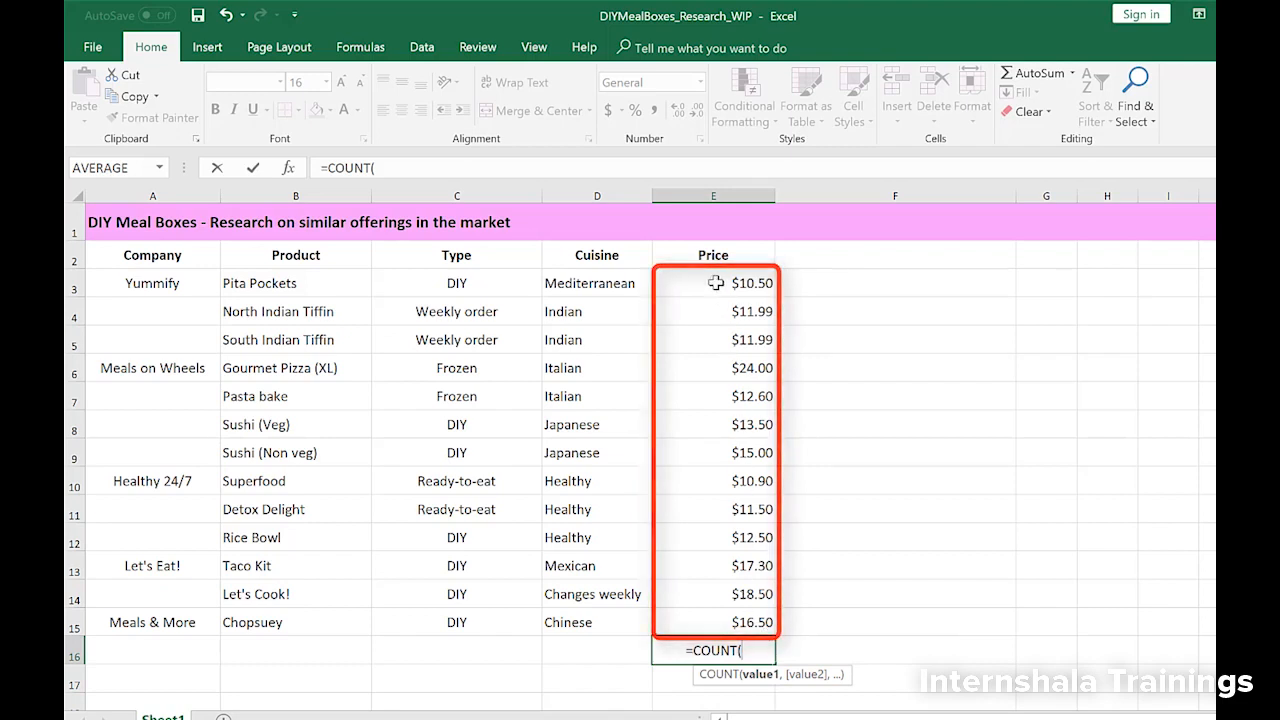
{"action": "left_click_drag", "start_coordinate": [716, 283], "coordinate": [720, 623]}
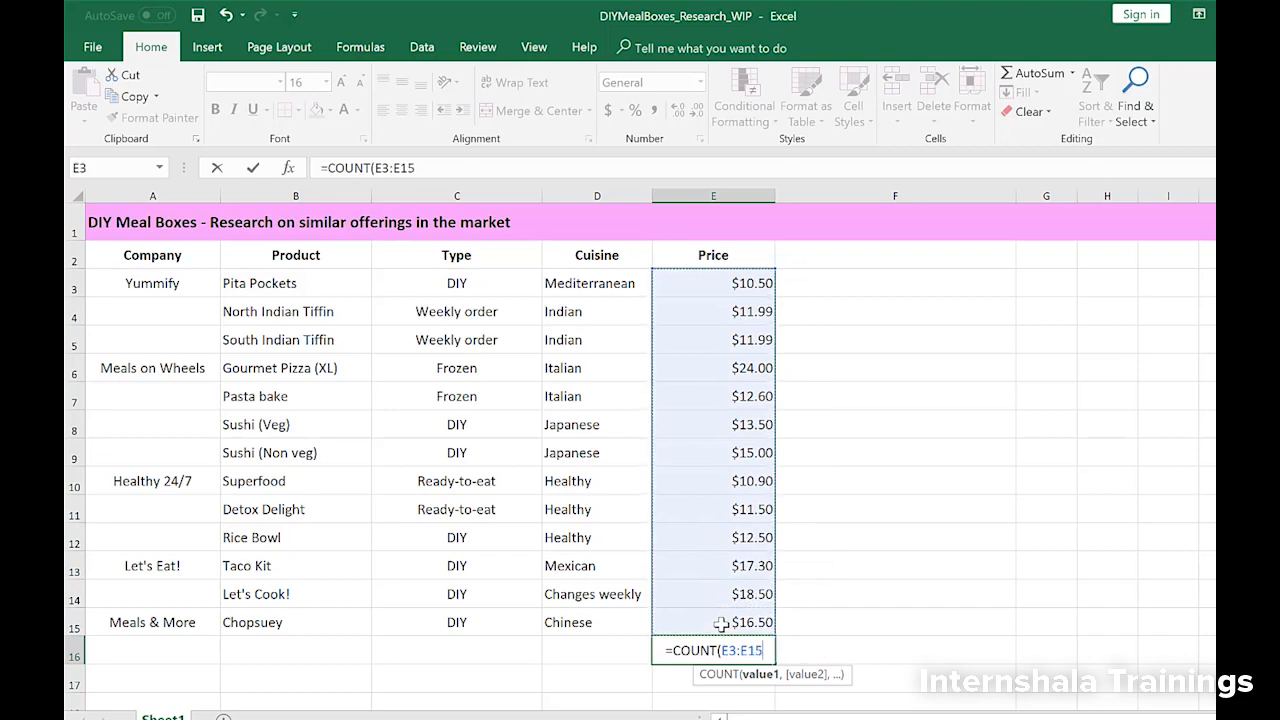
{"action": "type", "text": ")"}
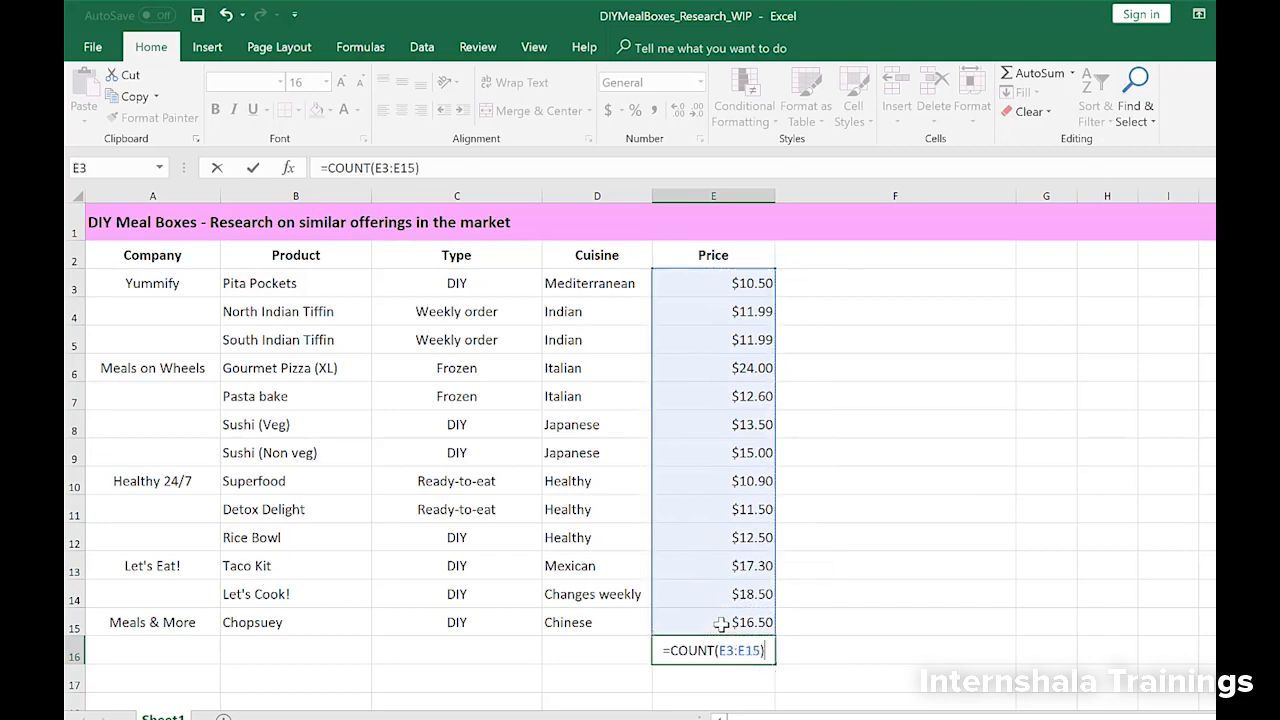
{"action": "key", "text": "Return"}
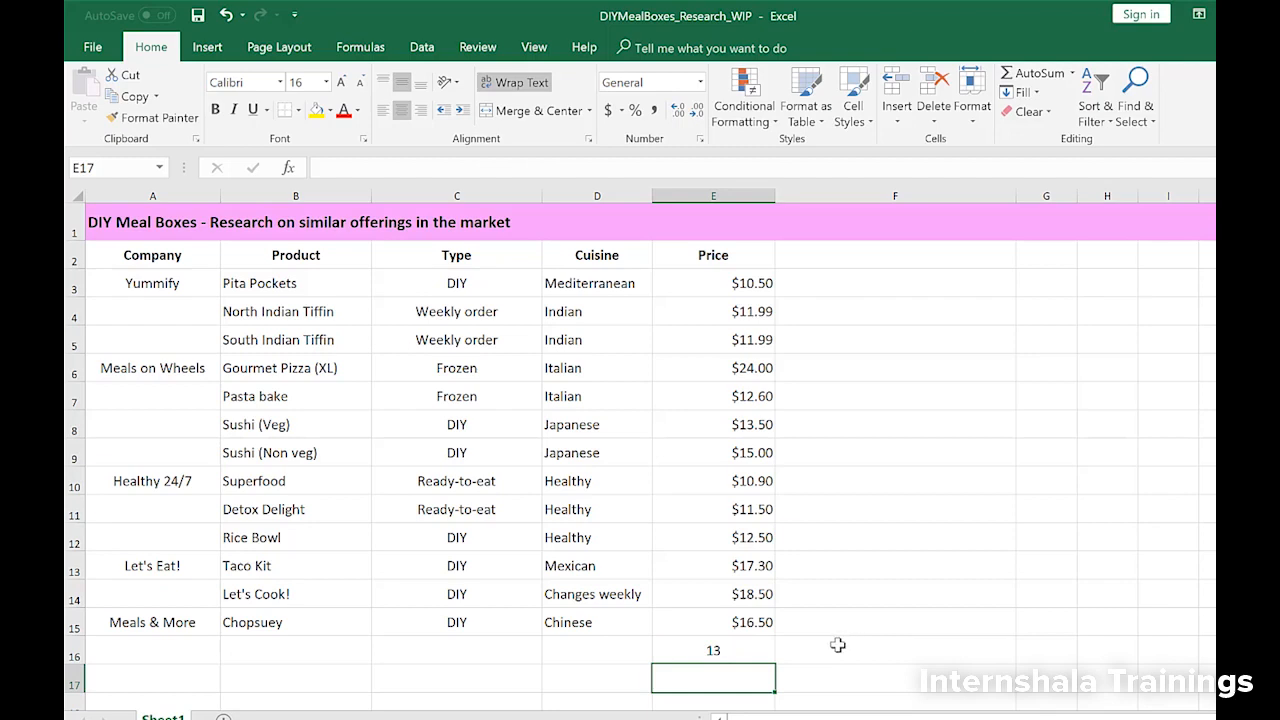
Step: Clear the Sushi (Non veg) price in E9 to test the count formula, and undo the deletion
{"action": "left_click", "coordinate": [748, 456]}
{"action": "key", "text": "BackSpace"}
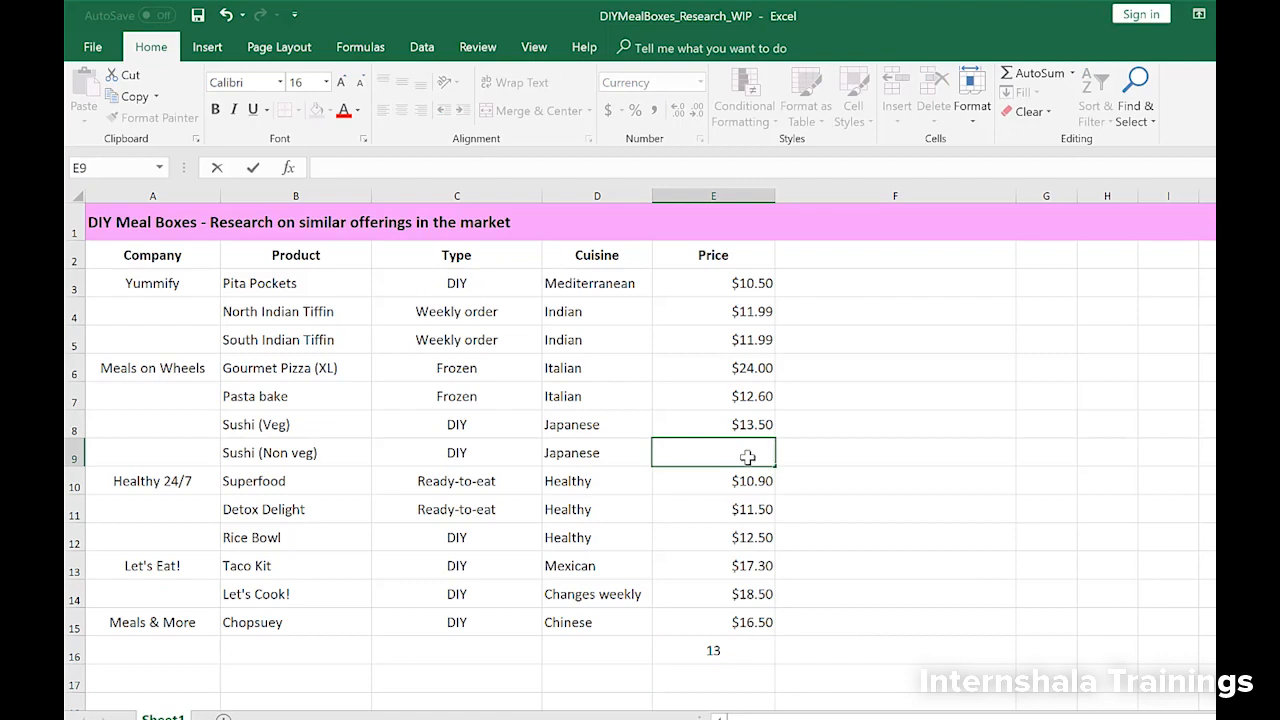
{"action": "key", "text": "Return"}
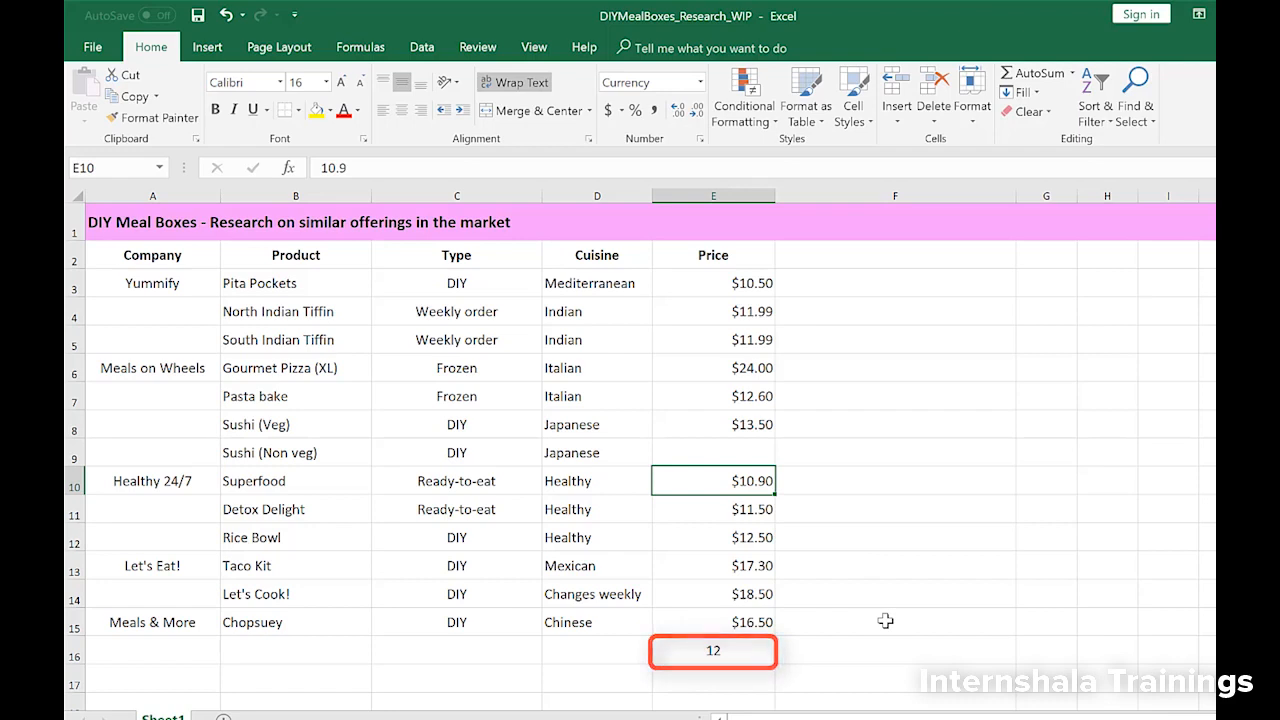
{"action": "key", "text": "ctrl+z"}
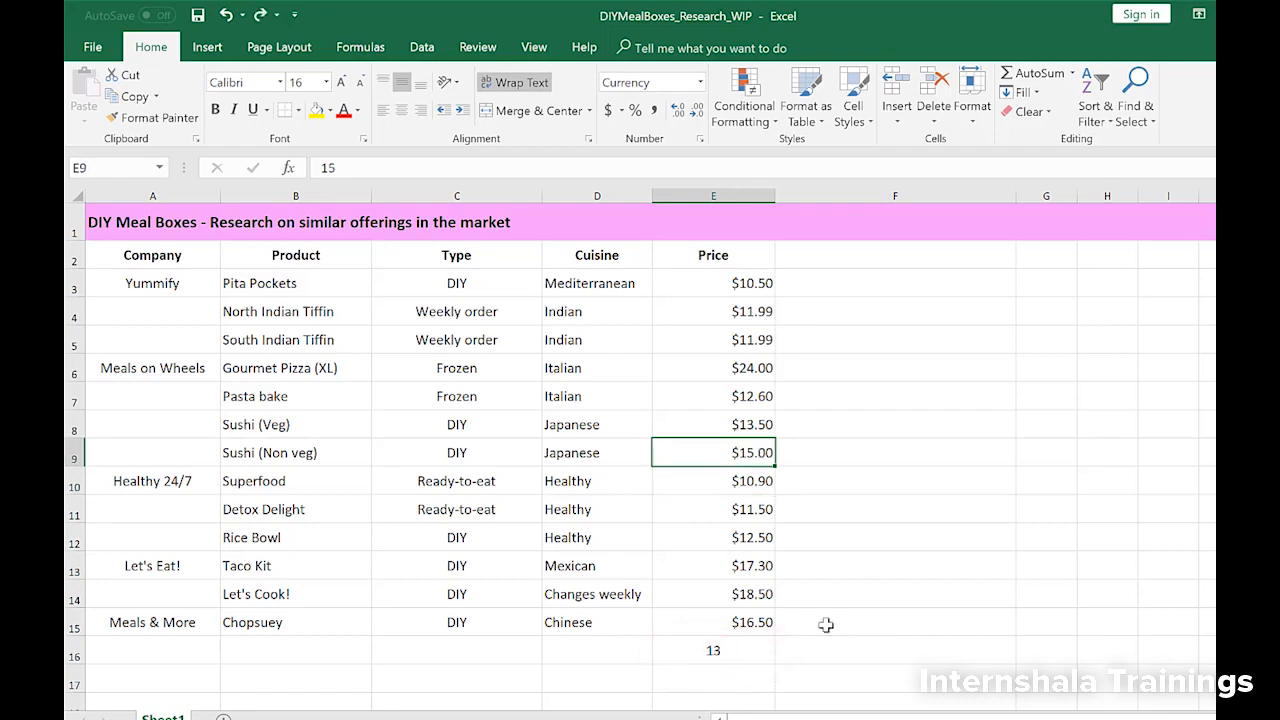
Step: Copy the COUNT formula from E16 into B16 beneath the Product column
{"action": "left_click", "coordinate": [748, 648]}
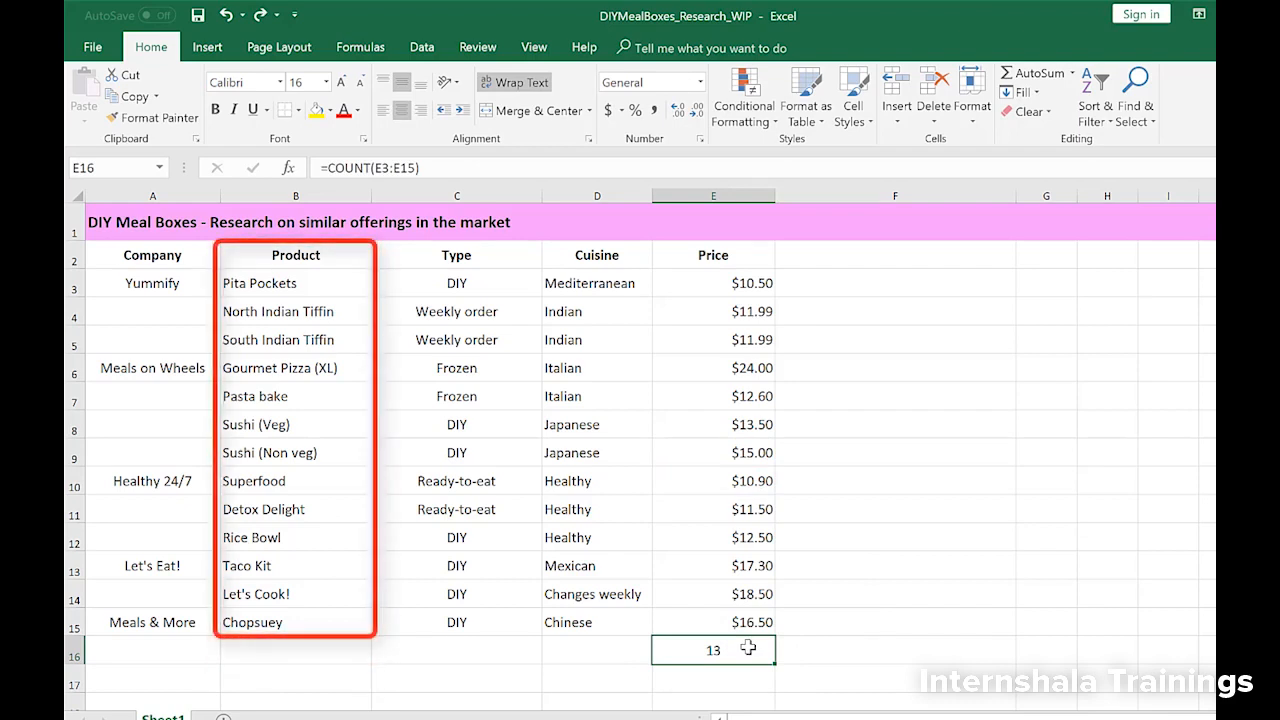
{"action": "right_click", "coordinate": [748, 648]}
{"action": "left_click", "coordinate": [785, 263]}
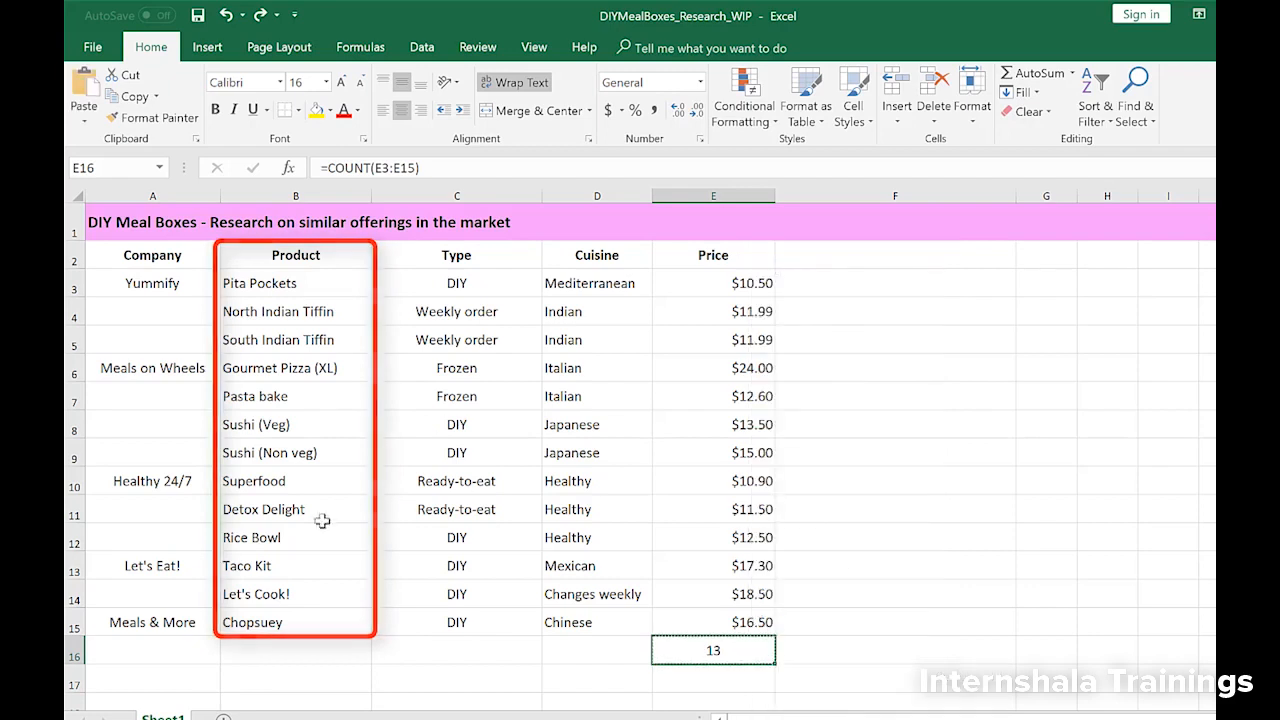
{"action": "right_click", "coordinate": [240, 650]}
{"action": "left_click", "coordinate": [279, 290]}
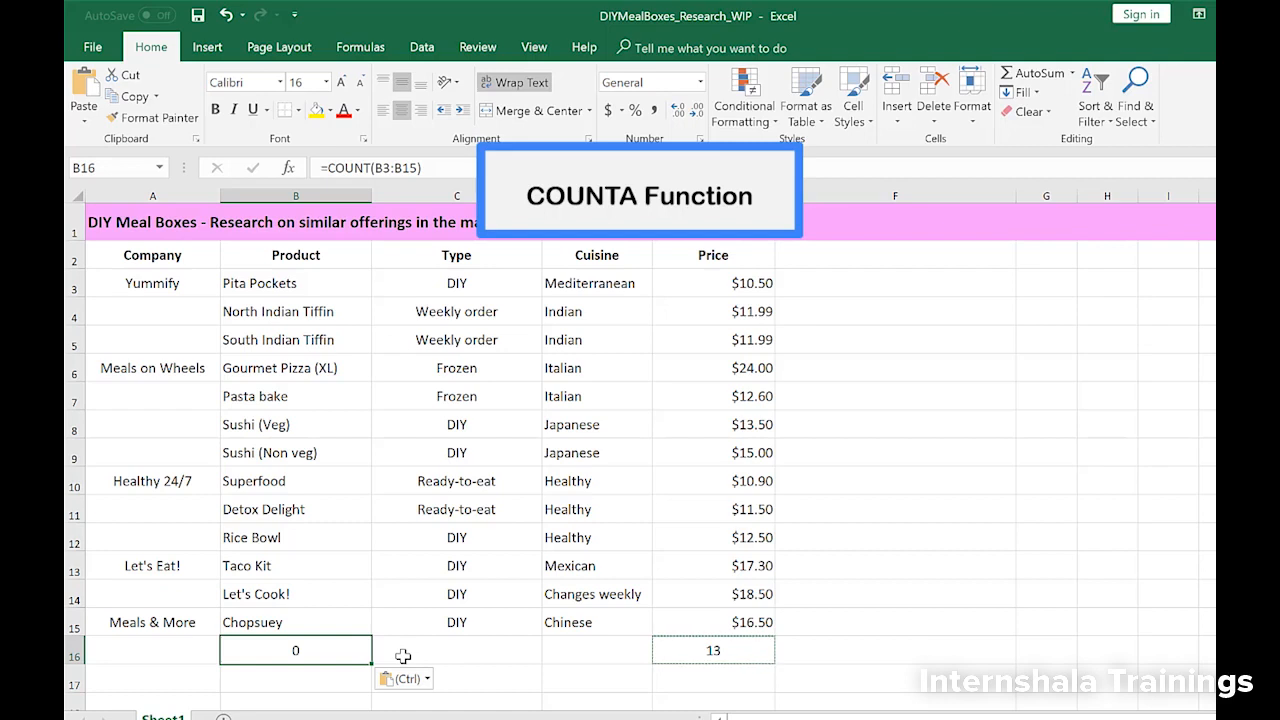
Step: Replace the formula in B16 with a COUNTA formula over the product names in B3:B15
{"action": "double_click", "coordinate": [345, 651]}
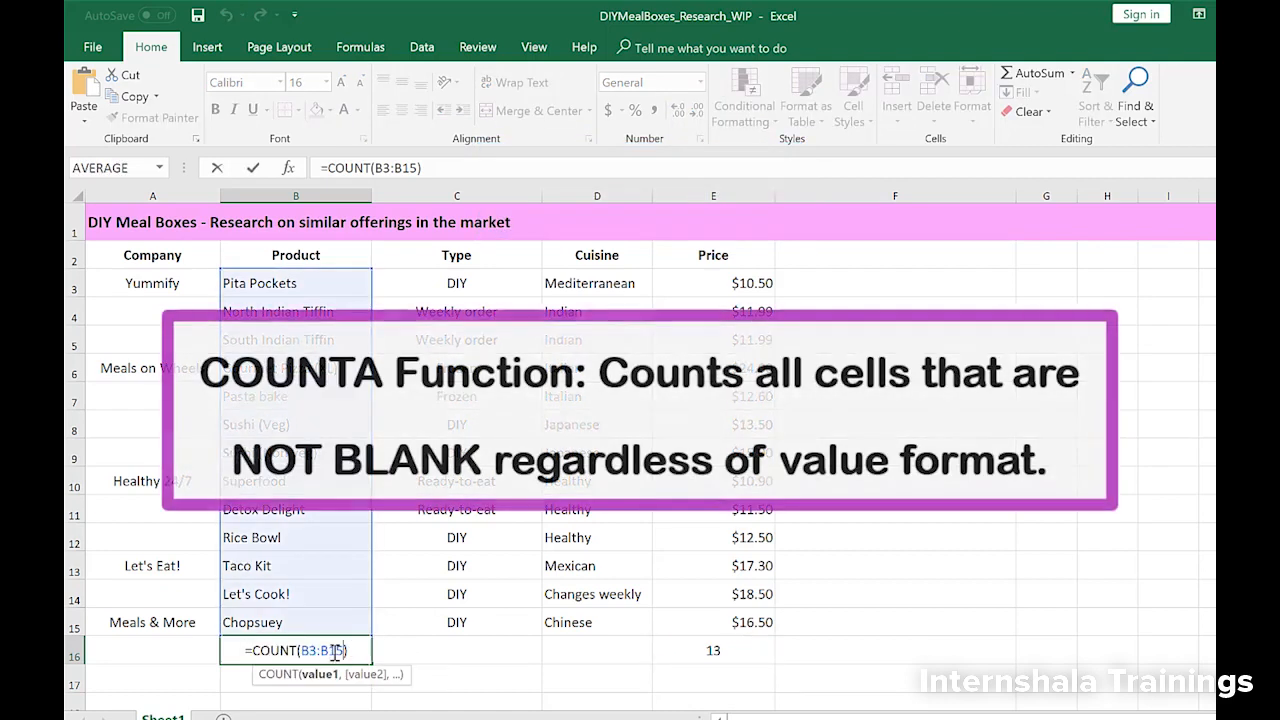
{"action": "left_click_drag", "start_coordinate": [347, 650], "coordinate": [254, 648]}
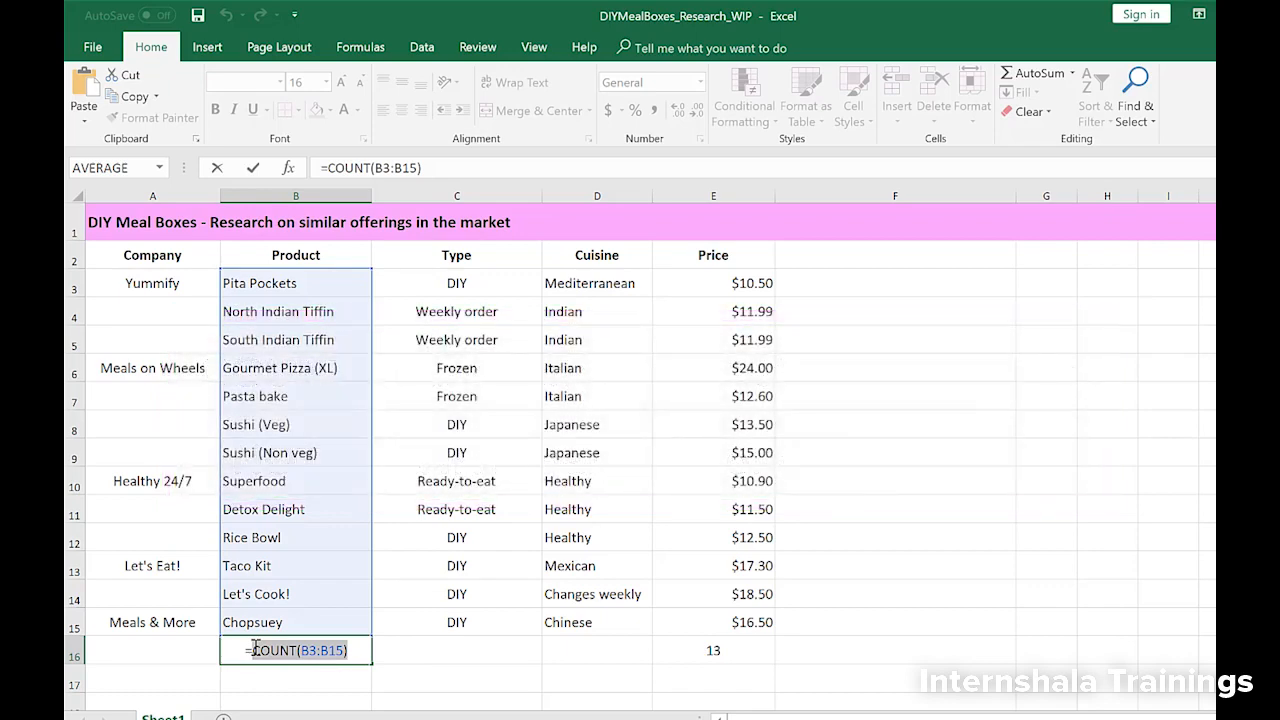
{"action": "key", "text": "BackSpace"}
{"action": "type", "text": "COUNT"}
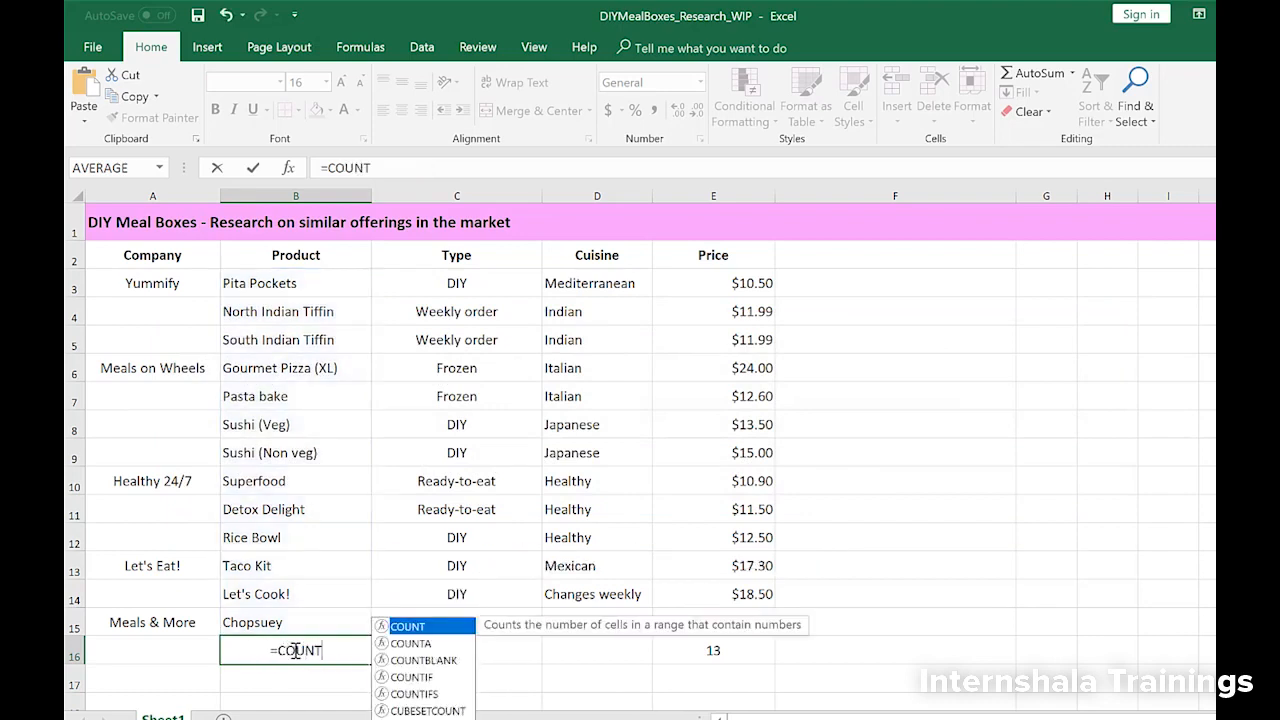
{"action": "type", "text": "A("}
{"action": "left_click_drag", "start_coordinate": [285, 283], "coordinate": [286, 625]}
{"action": "key", "text": "Return"}
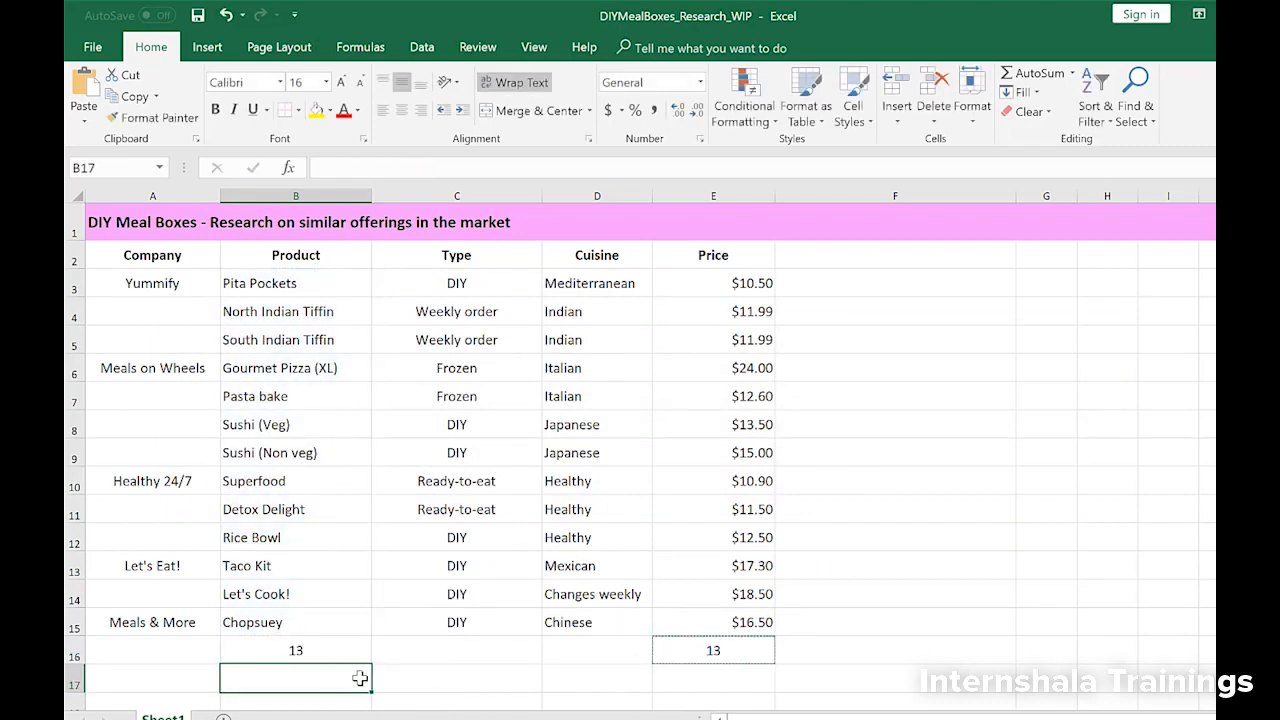
Step: Copy the COUNTA formula from B16 into A16 to count the listed companies
{"action": "left_click", "coordinate": [312, 652]}
{"action": "right_click", "coordinate": [312, 652]}
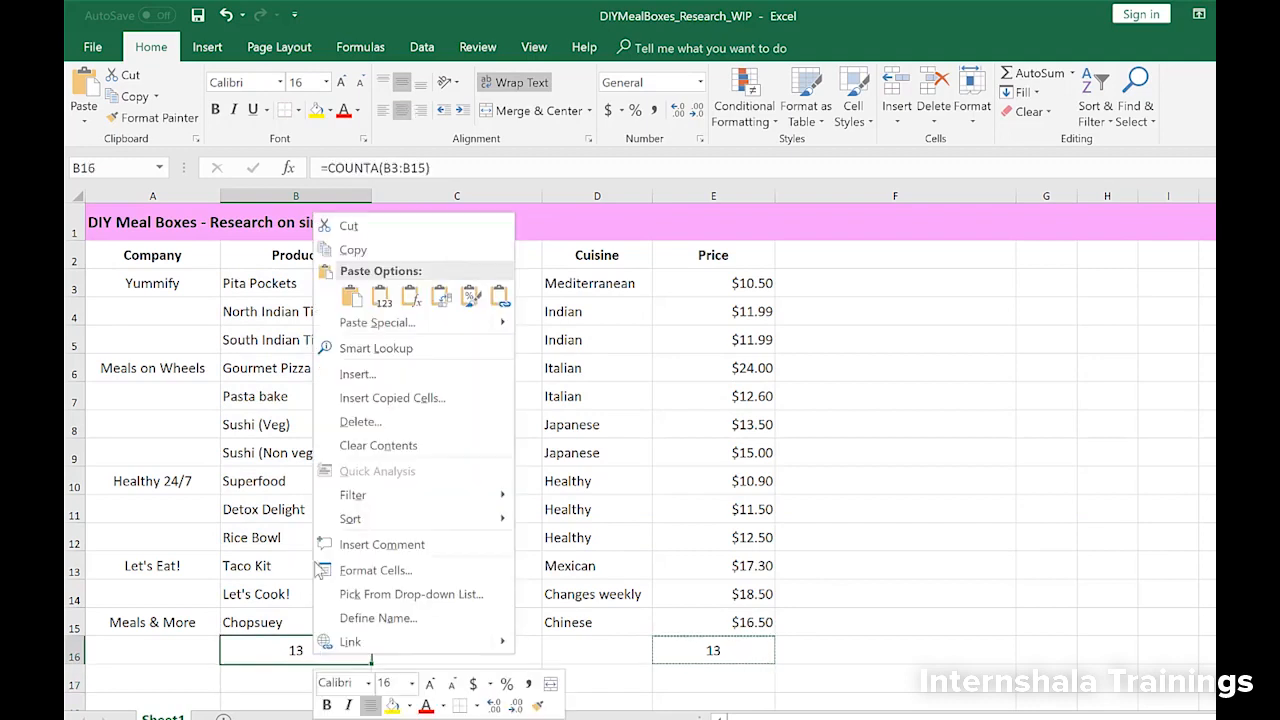
{"action": "left_click", "coordinate": [355, 250]}
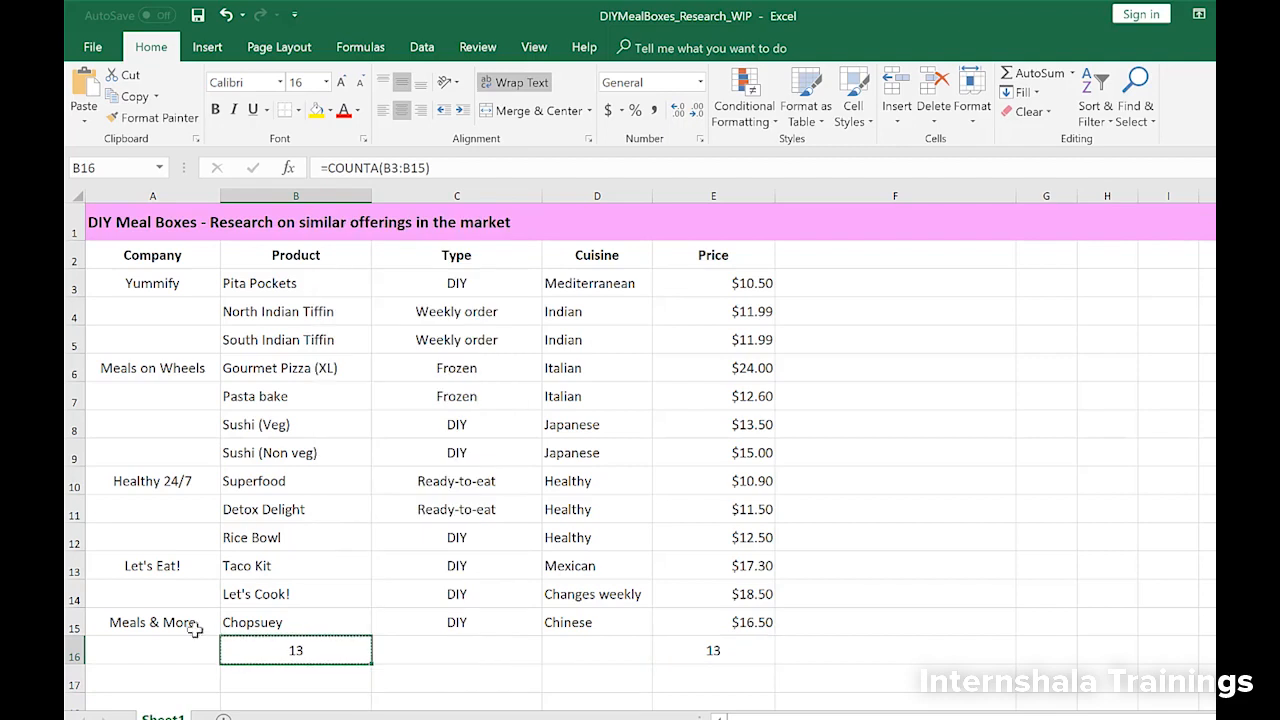
{"action": "right_click", "coordinate": [180, 648]}
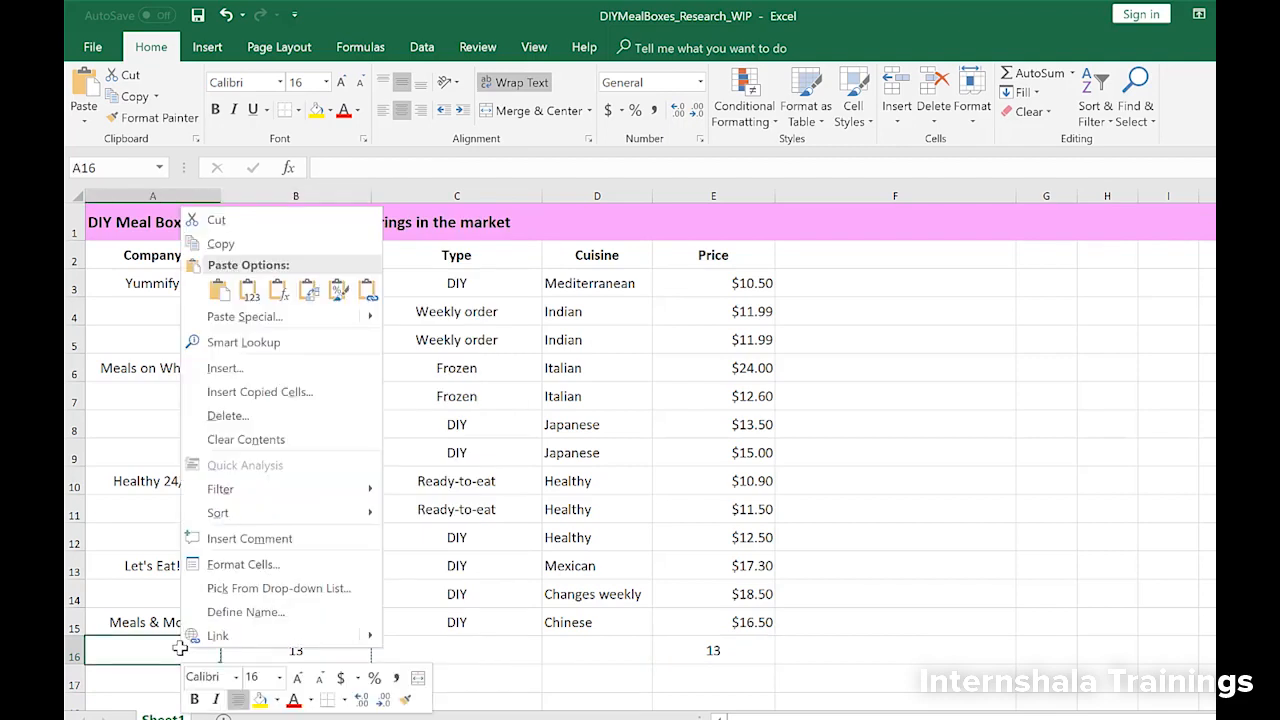
{"action": "left_click", "coordinate": [219, 290]}
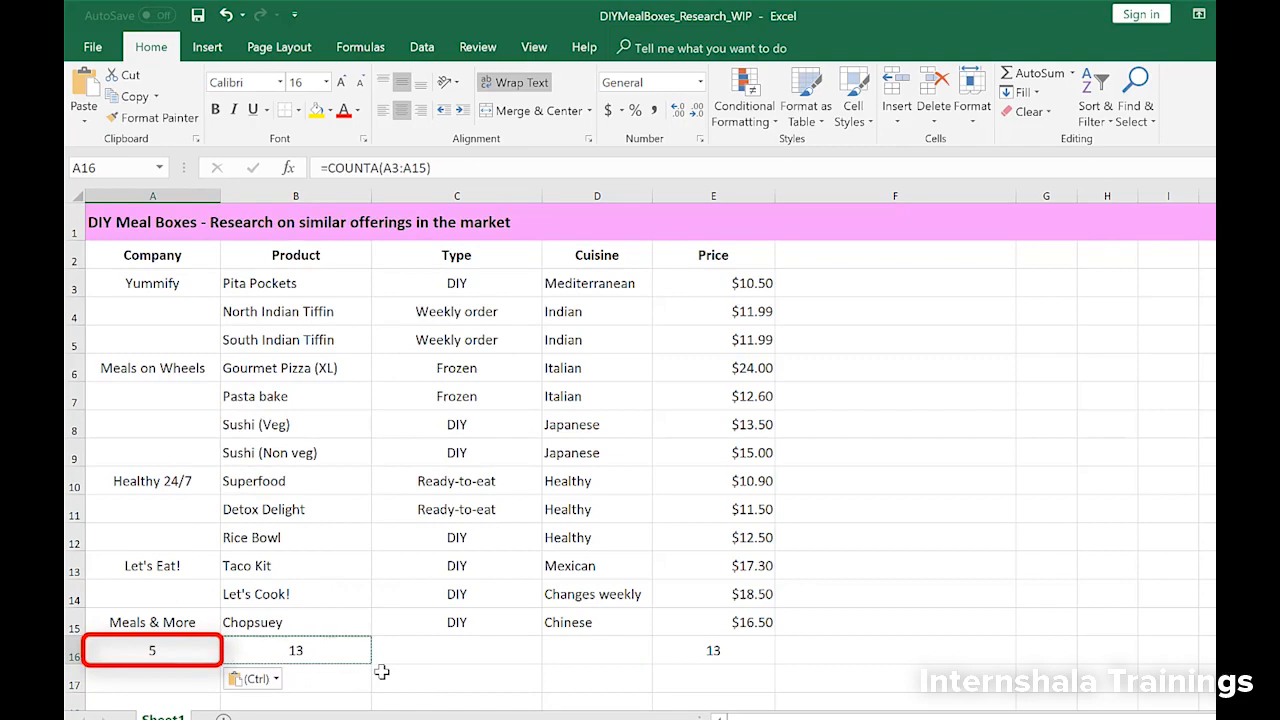
{"action": "key", "text": "Escape"}
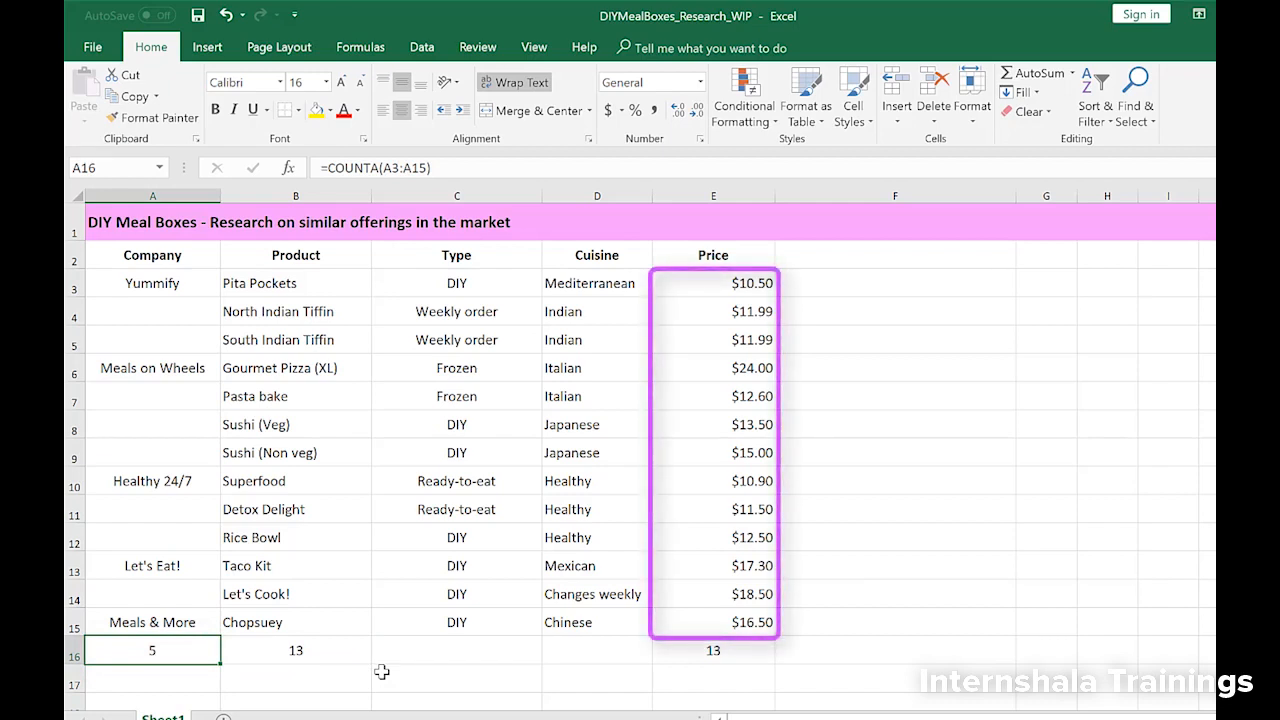
Step: Clear the count formula in E16 and insert the statistical function AVERAGE there for the prices
{"action": "left_click", "coordinate": [688, 647]}
{"action": "key", "text": "Delete"}
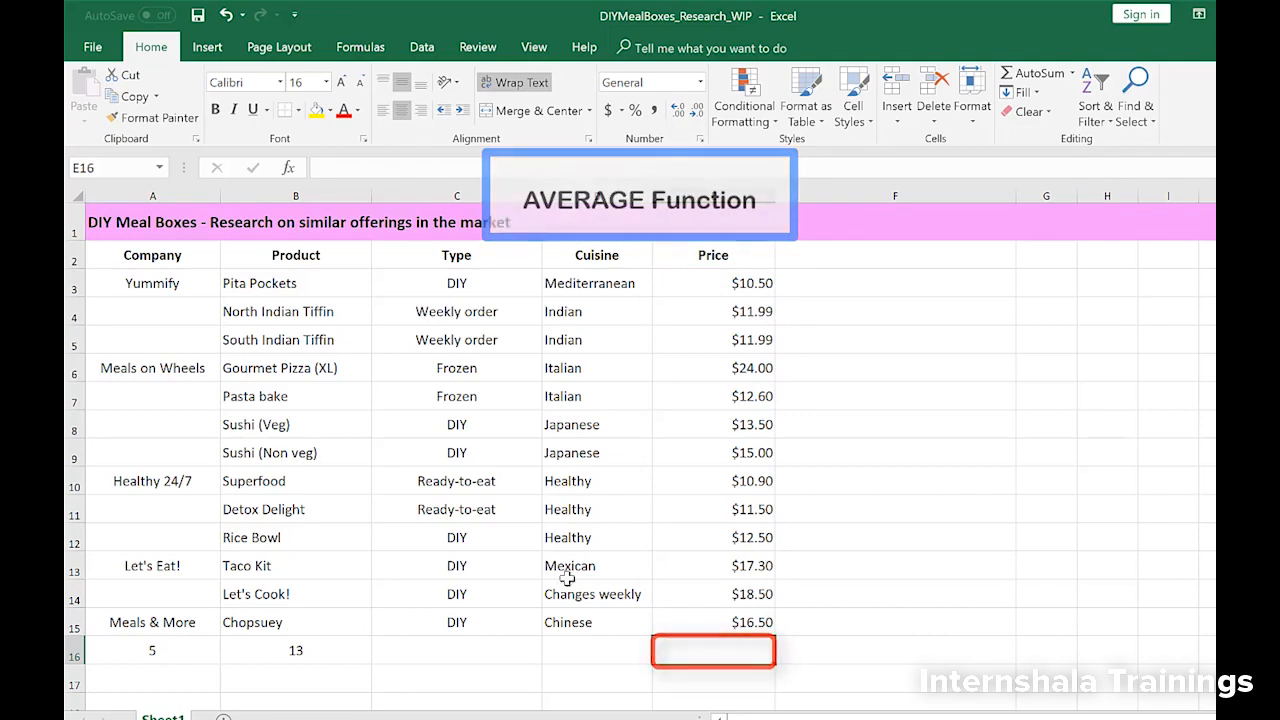
{"action": "left_click", "coordinate": [360, 48]}
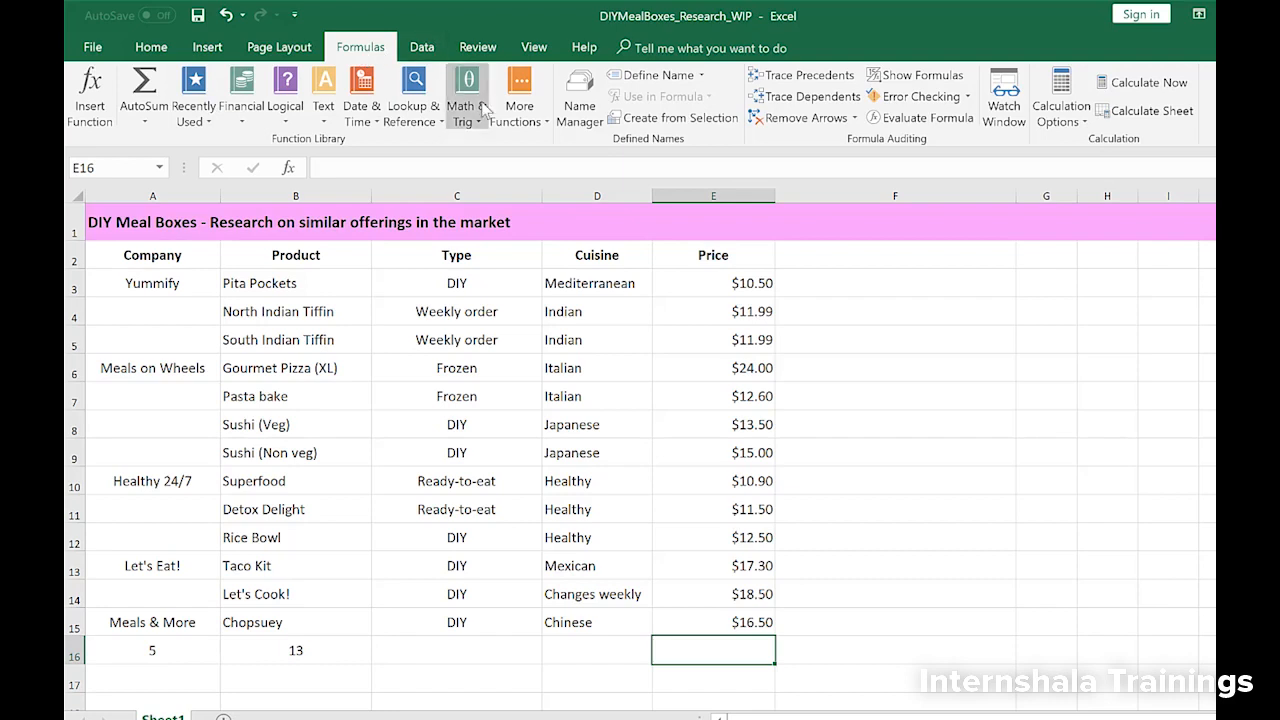
{"action": "left_click", "coordinate": [524, 122]}
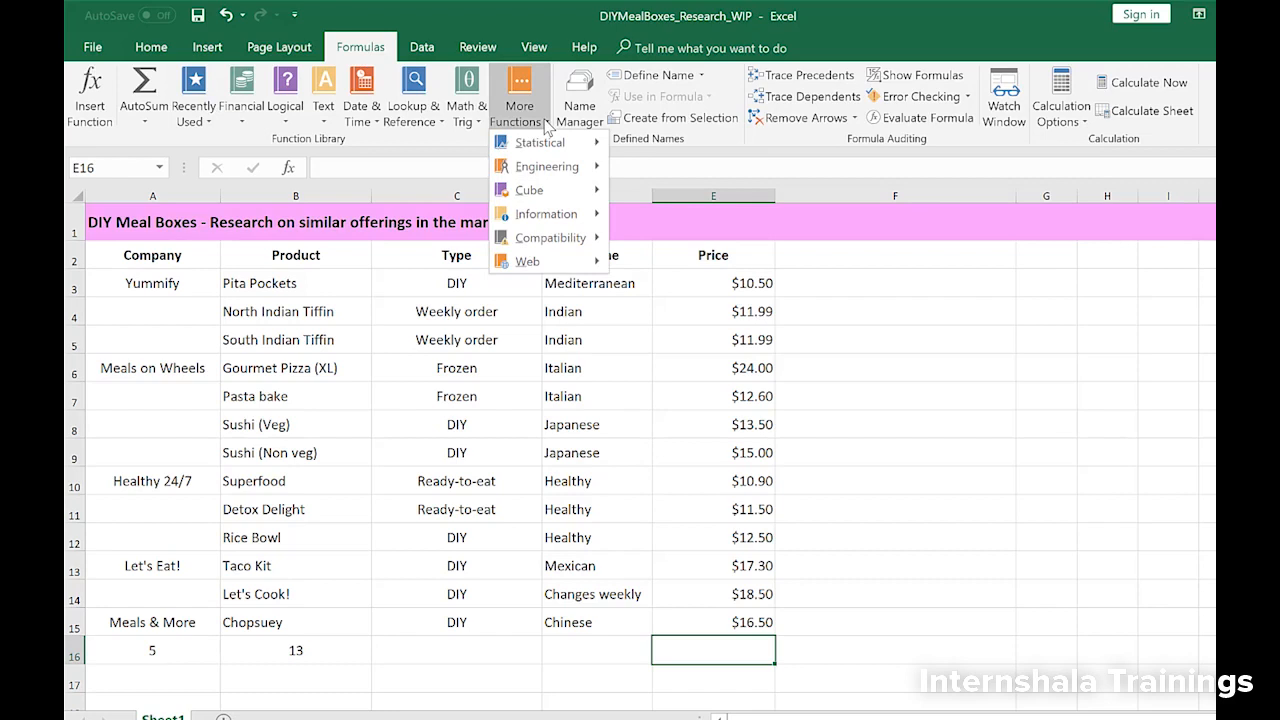
{"action": "mouse_move", "coordinate": [540, 142]}
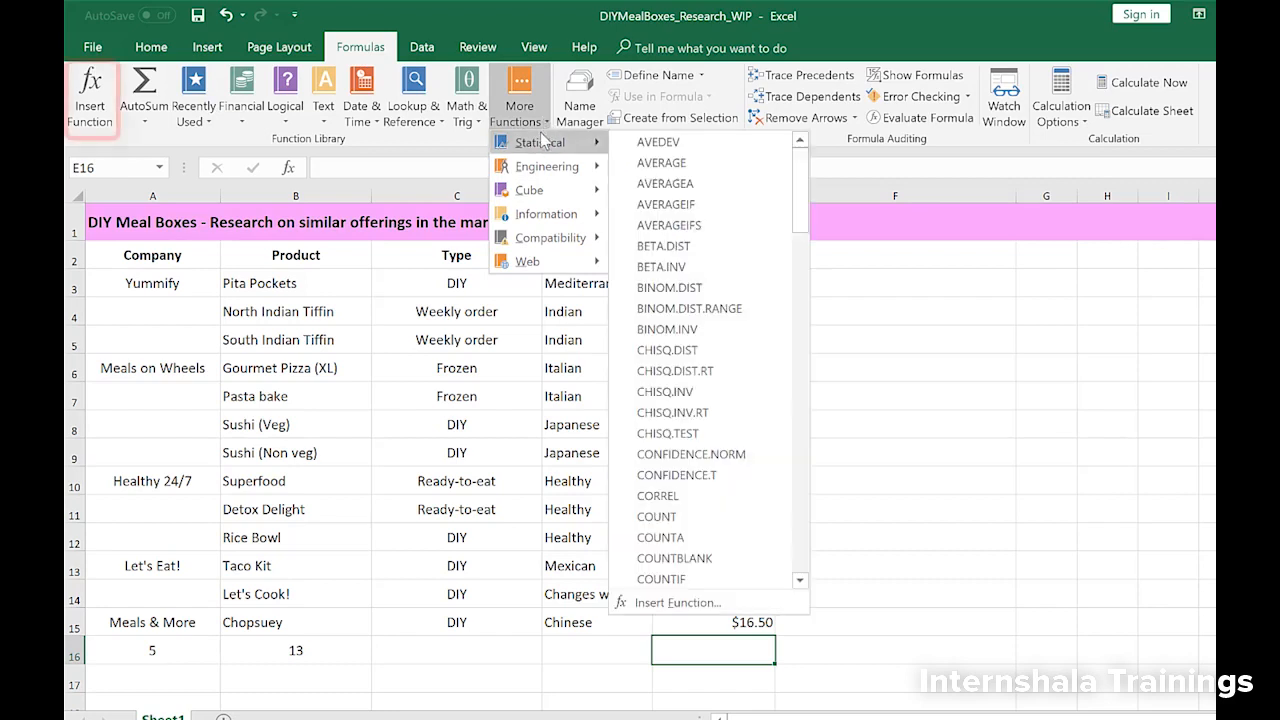
{"action": "left_click", "coordinate": [648, 164]}
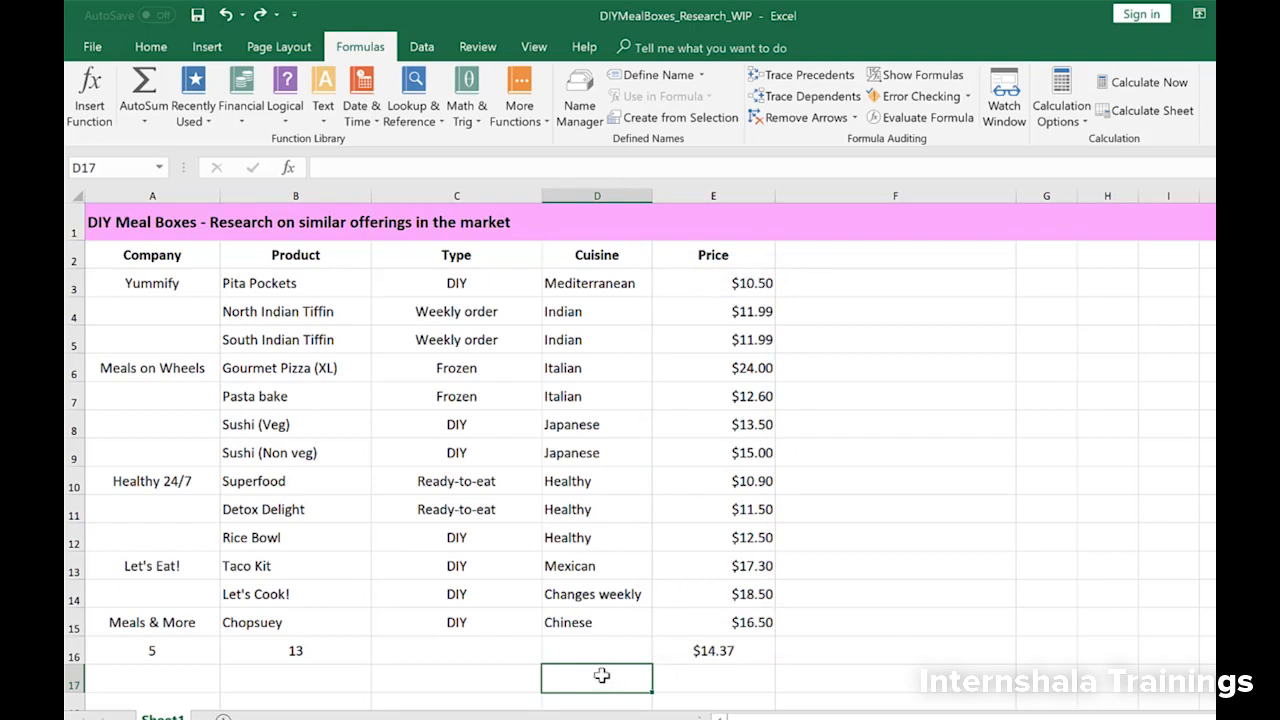
Step: Enter =MIN(E3:E15) in cell D17 to find the lowest price
{"action": "type", "text": "=MIN("}
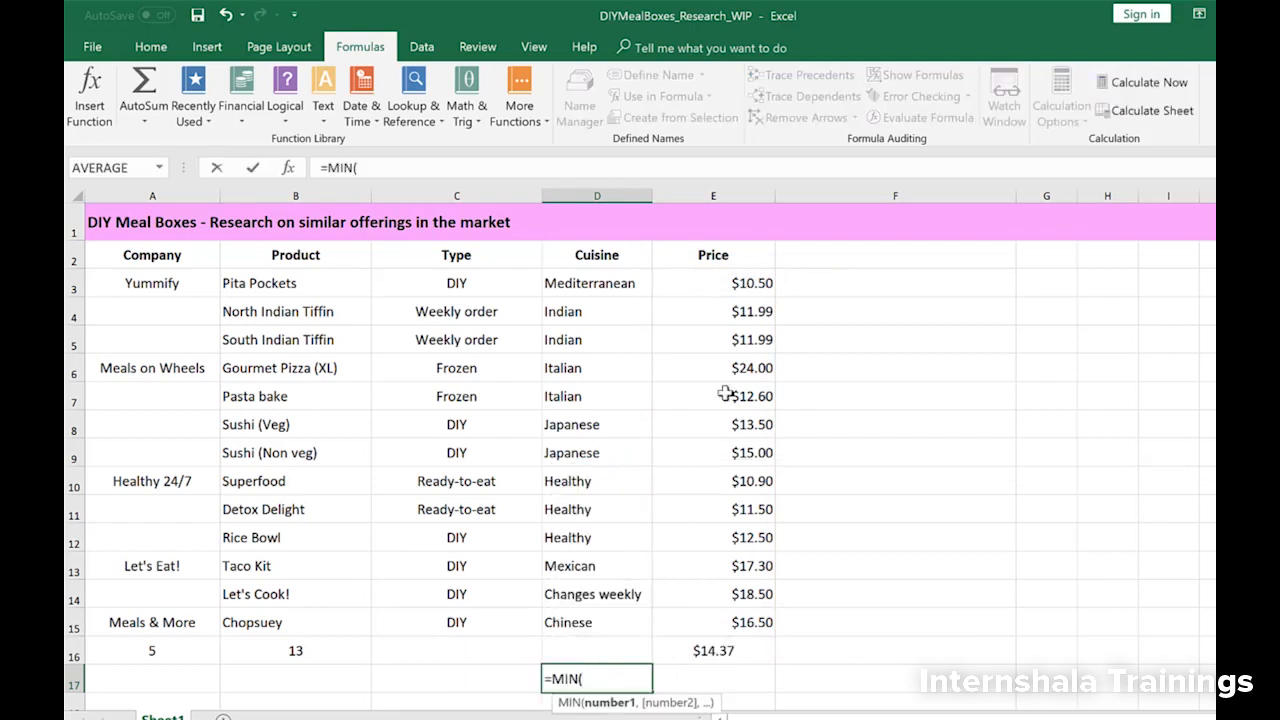
{"action": "left_click_drag", "start_coordinate": [728, 290], "coordinate": [746, 626]}
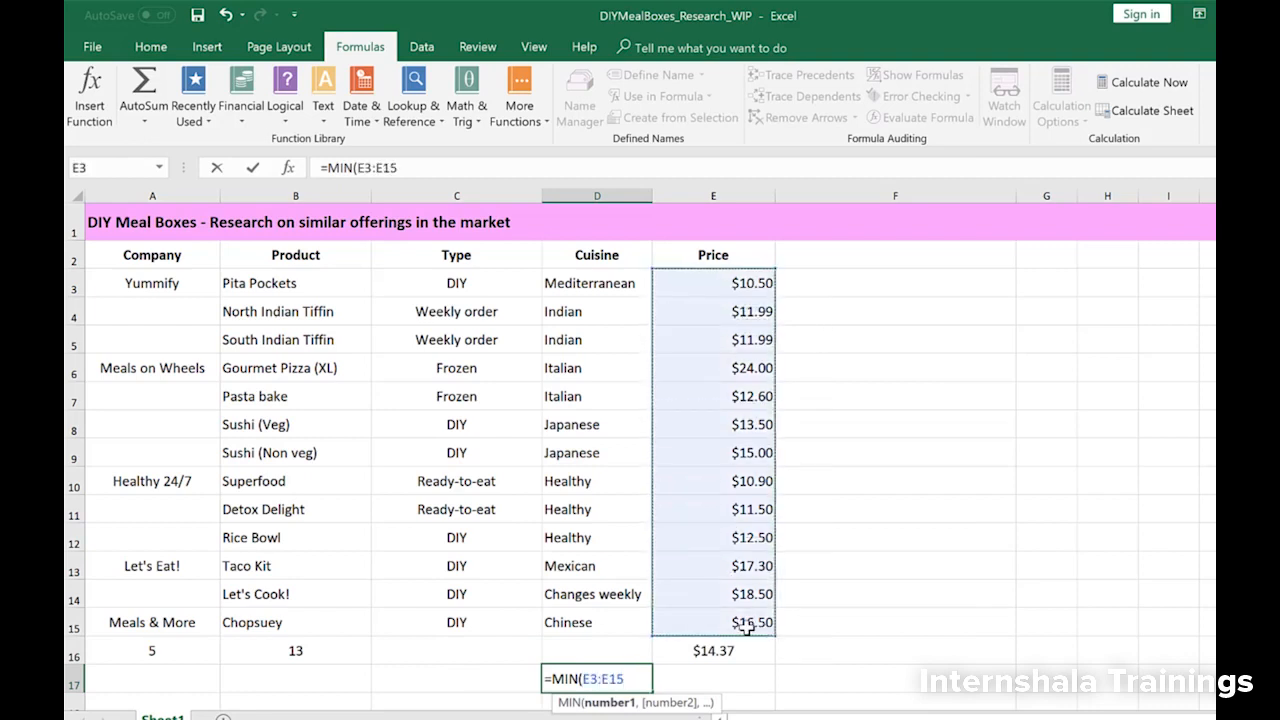
{"action": "type", "text": ")"}
{"action": "key", "text": "Return"}
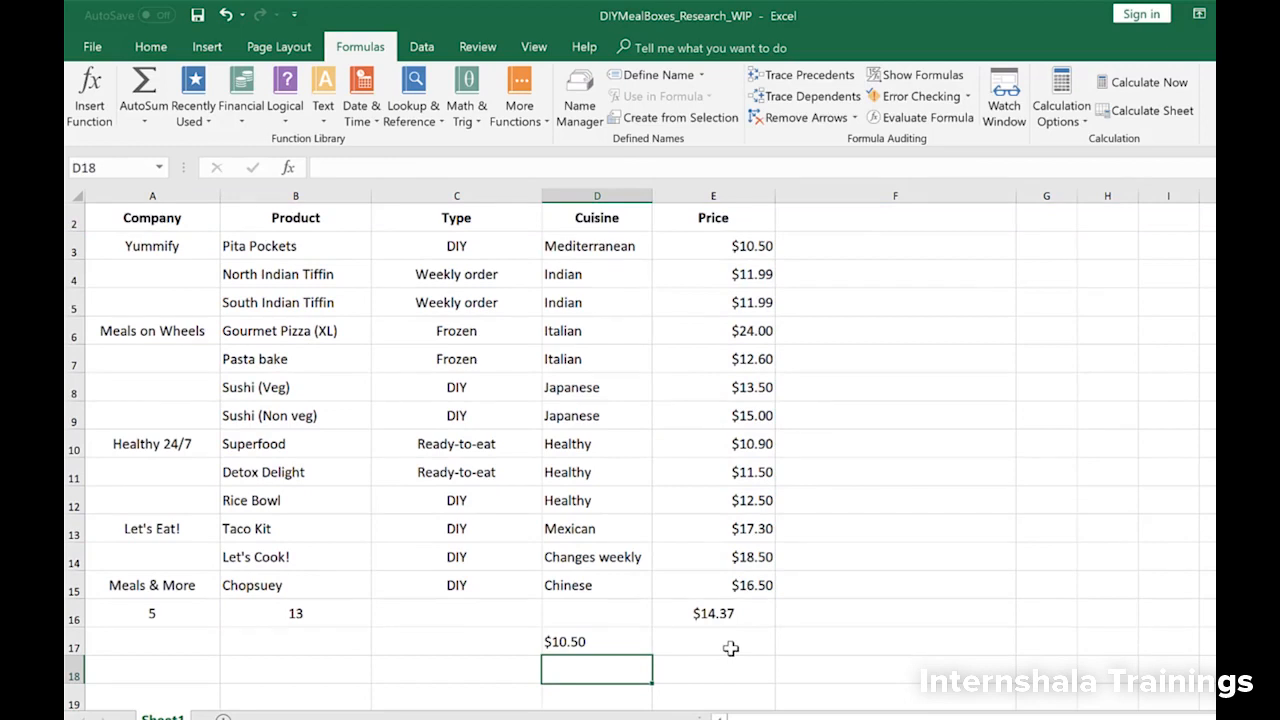
Step: Enter =MAX(E3:E15) in cell E17 to find the highest price
{"action": "left_click", "coordinate": [731, 647]}
{"action": "type", "text": "=MAX"}
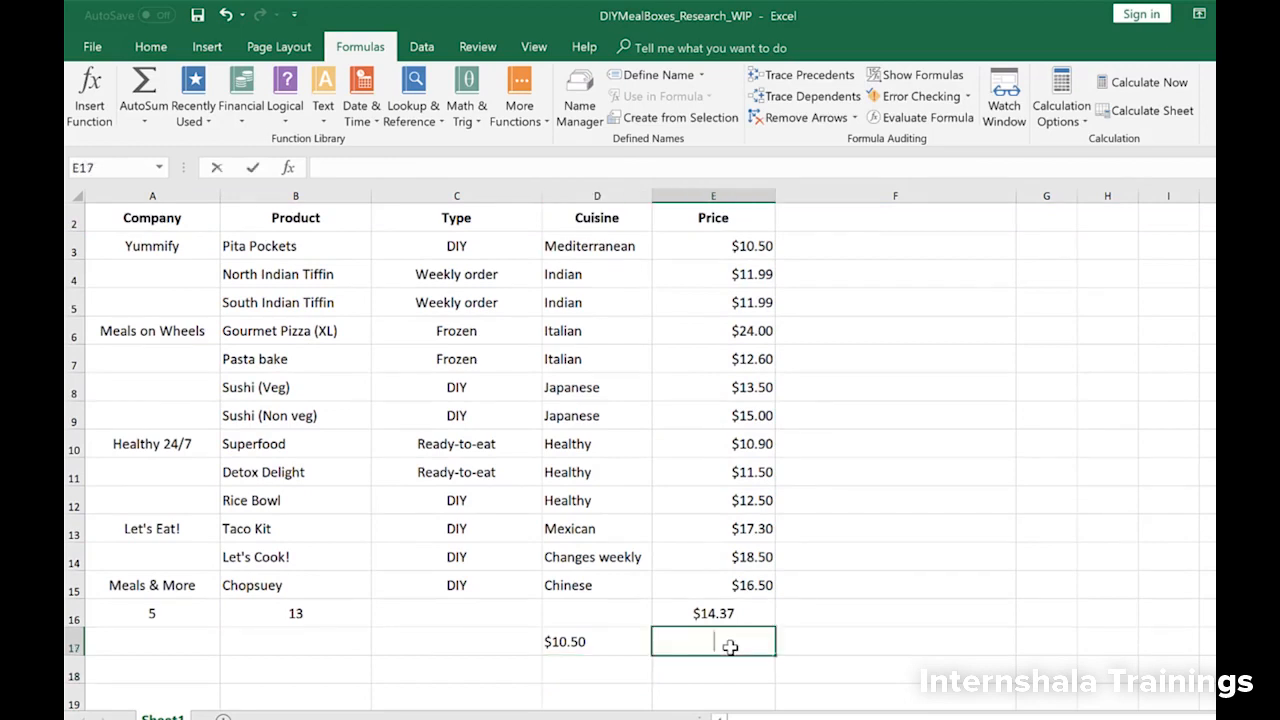
{"action": "type", "text": "("}
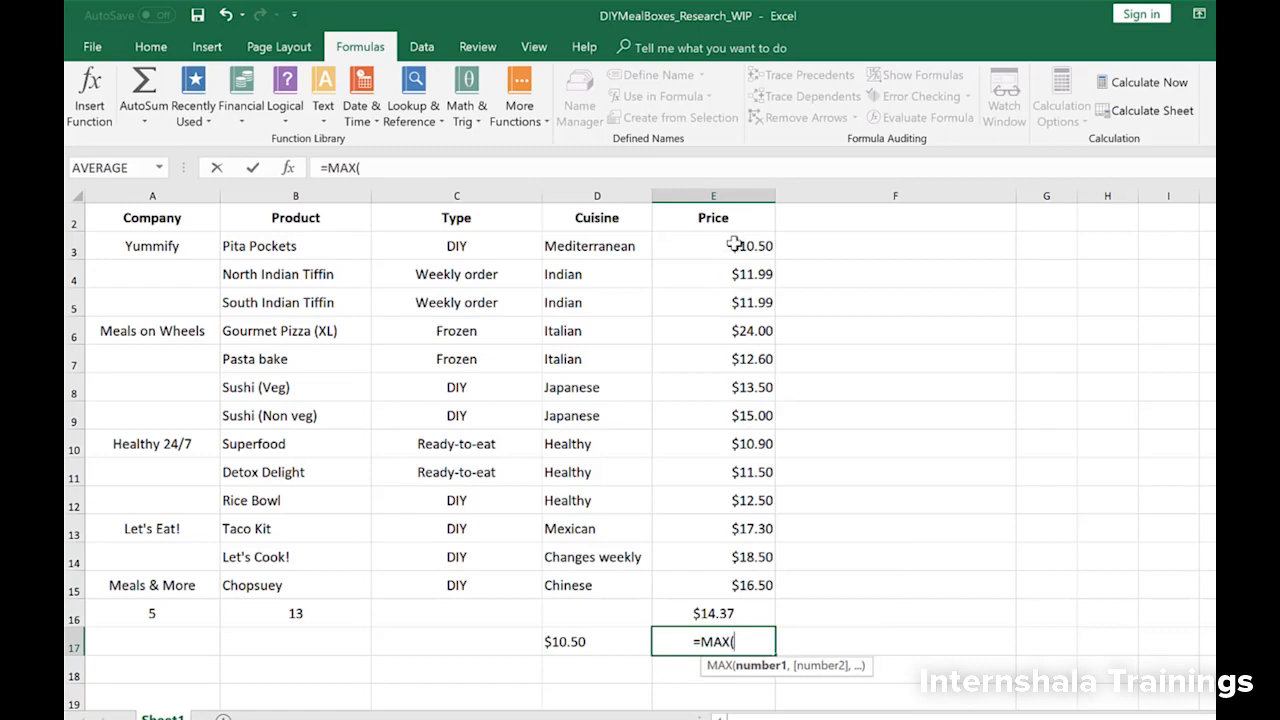
{"action": "left_click_drag", "start_coordinate": [735, 245], "coordinate": [744, 574]}
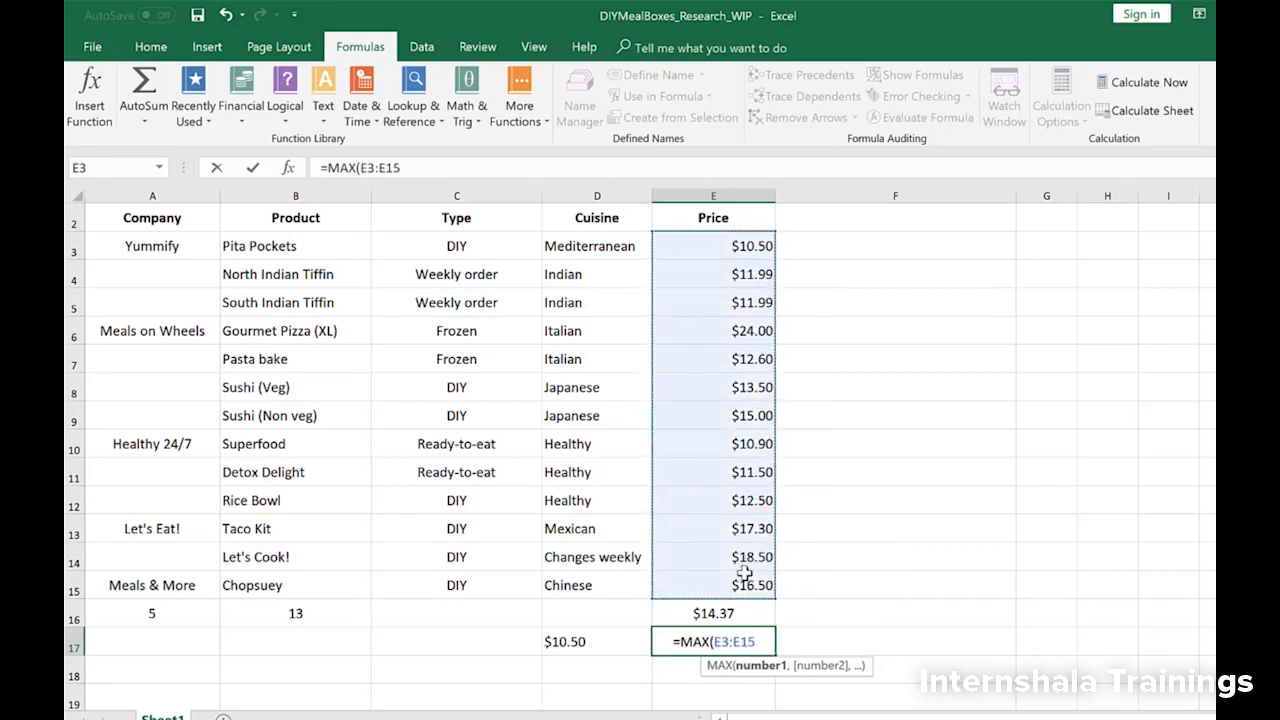
{"action": "type", "text": ")"}
{"action": "key", "text": "Return"}
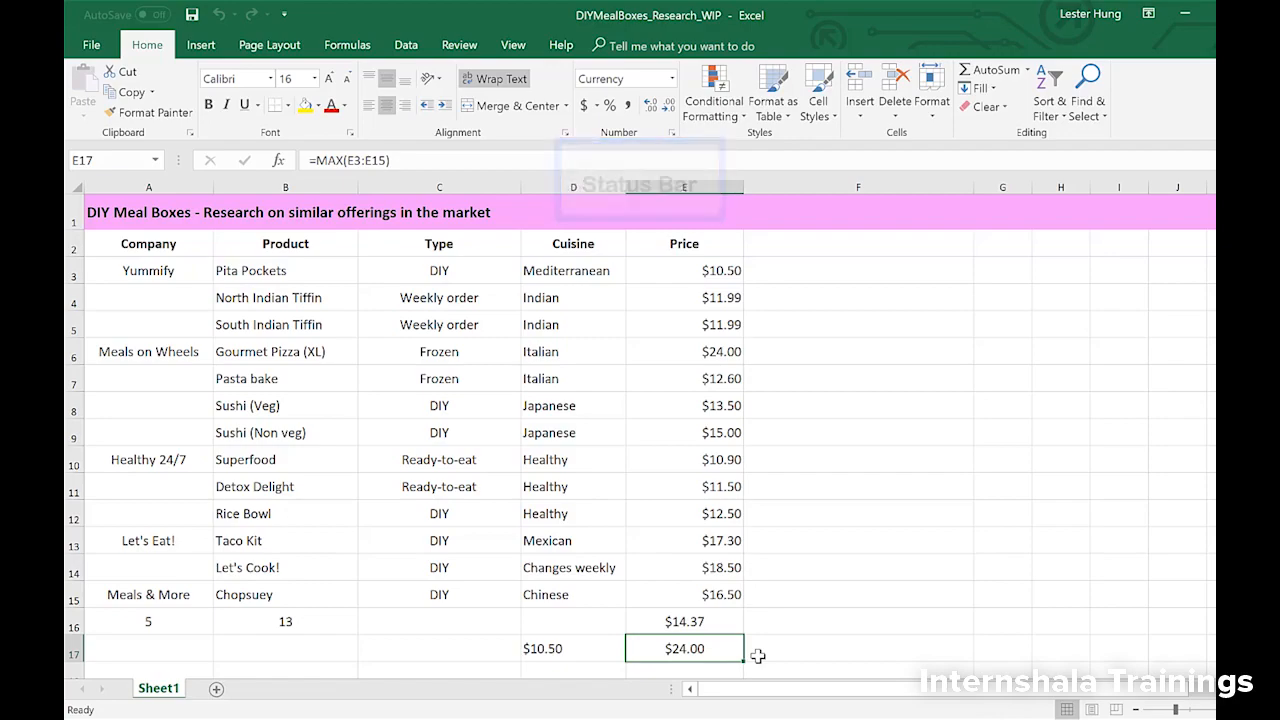
Step: Check the status bar statistics for the price range E3:E15, and for the non-adjacent cells E3, E7, E11 and E13
{"action": "left_click_drag", "start_coordinate": [718, 270], "coordinate": [694, 597]}
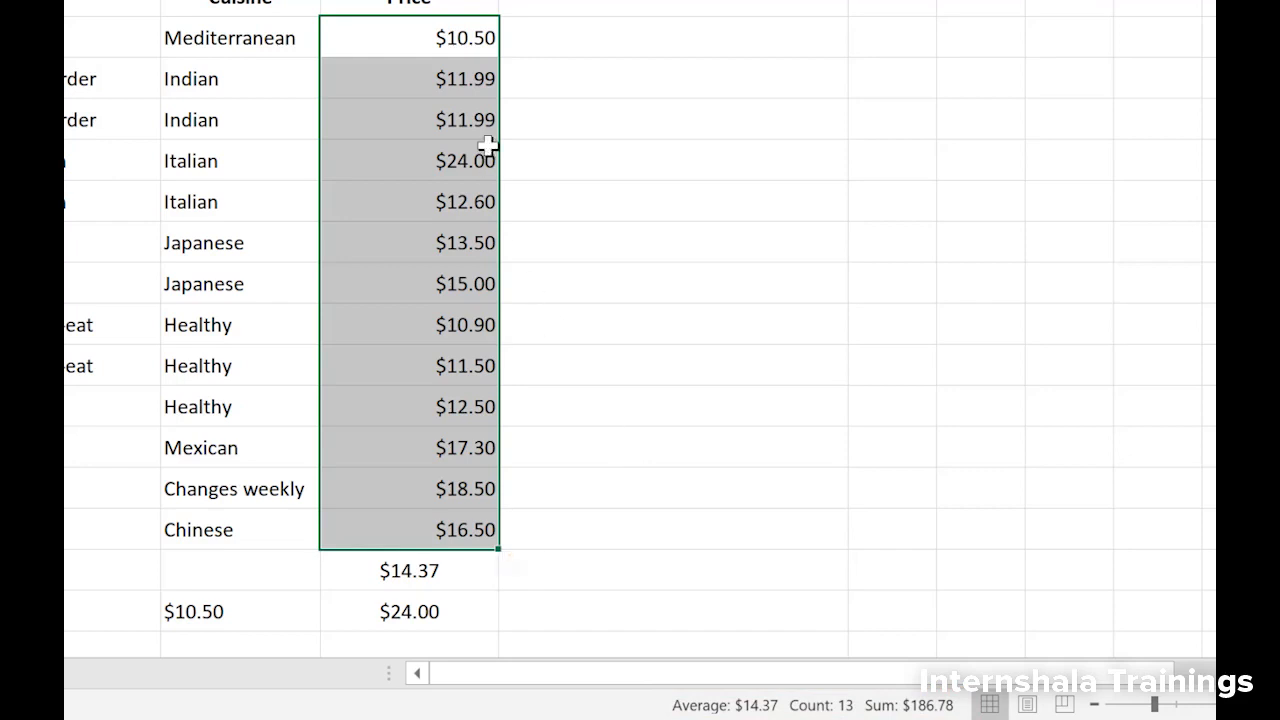
{"action": "left_click", "coordinate": [459, 37]}
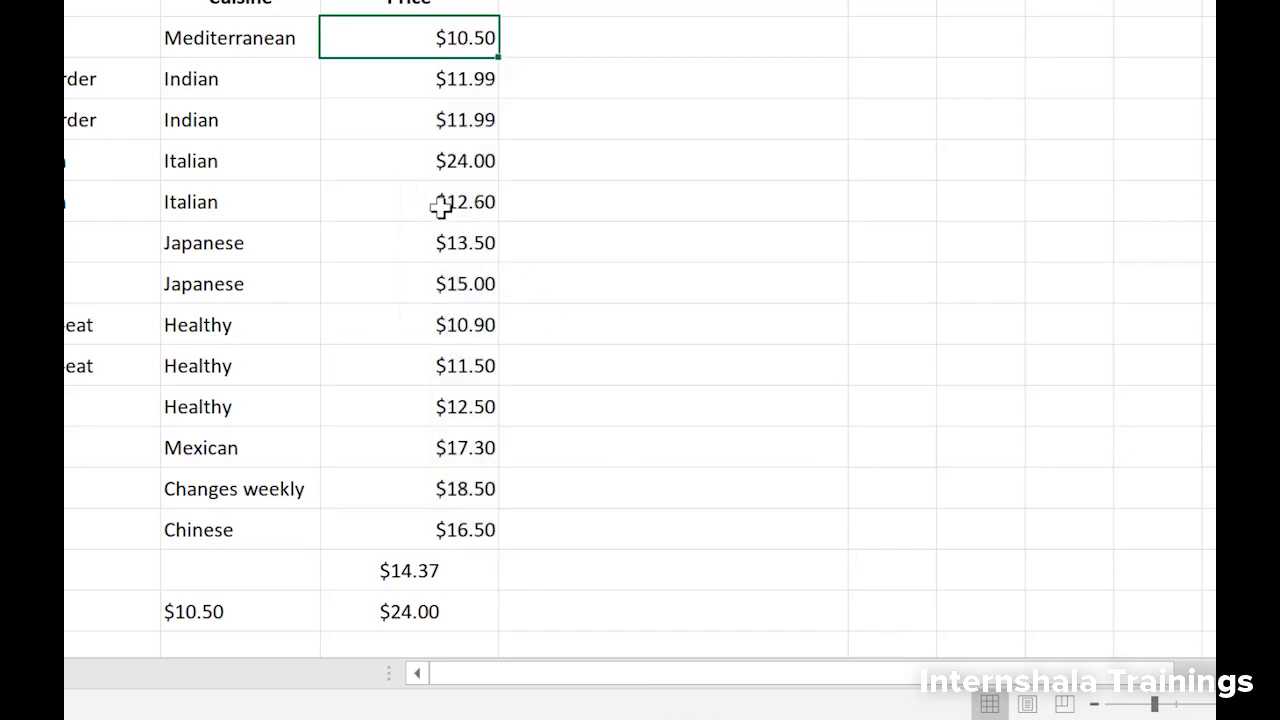
{"action": "key", "text": "ctrl"}
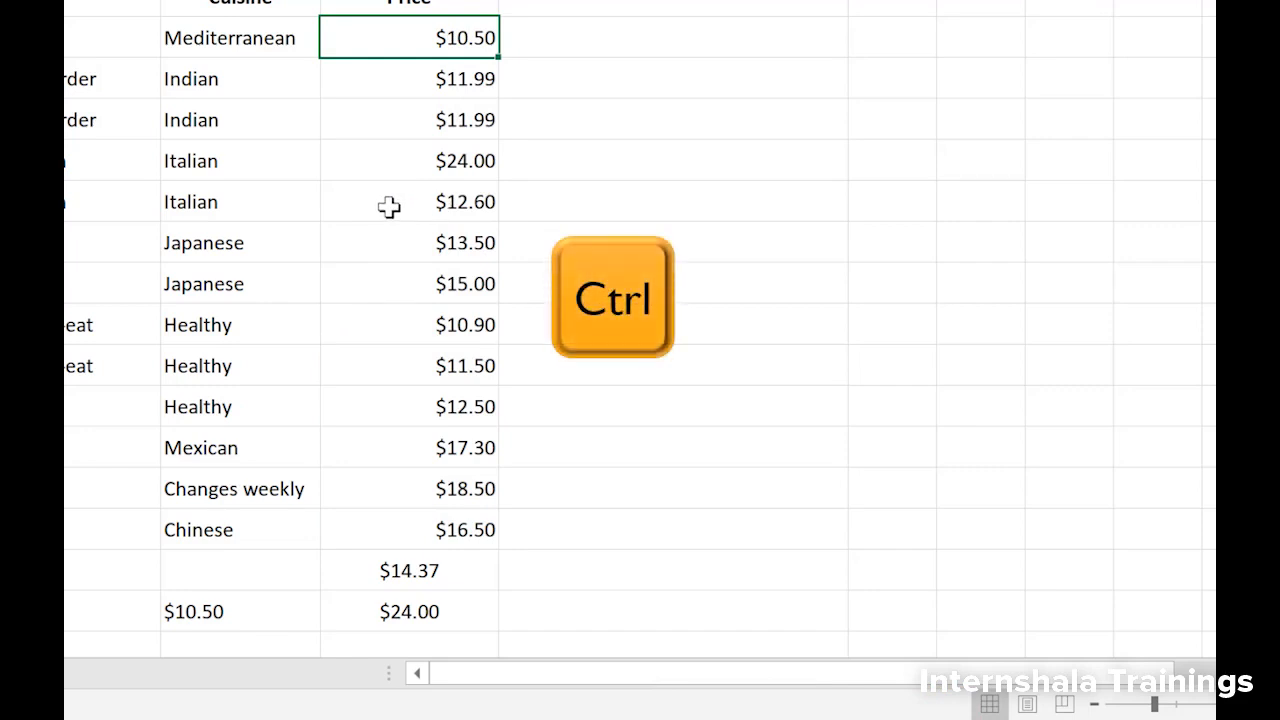
{"action": "left_click", "coordinate": [389, 206], "text": "ctrl"}
{"action": "left_click", "coordinate": [401, 347], "text": "ctrl"}
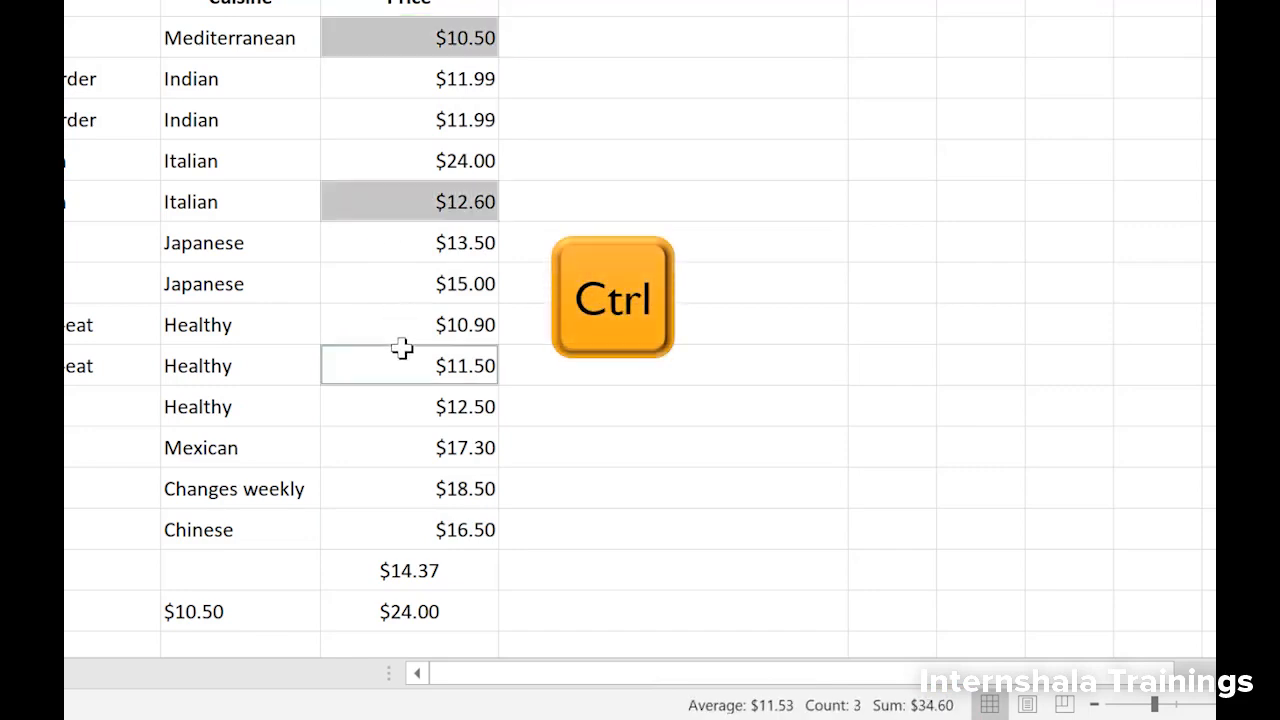
{"action": "left_click", "coordinate": [401, 447], "text": "ctrl"}
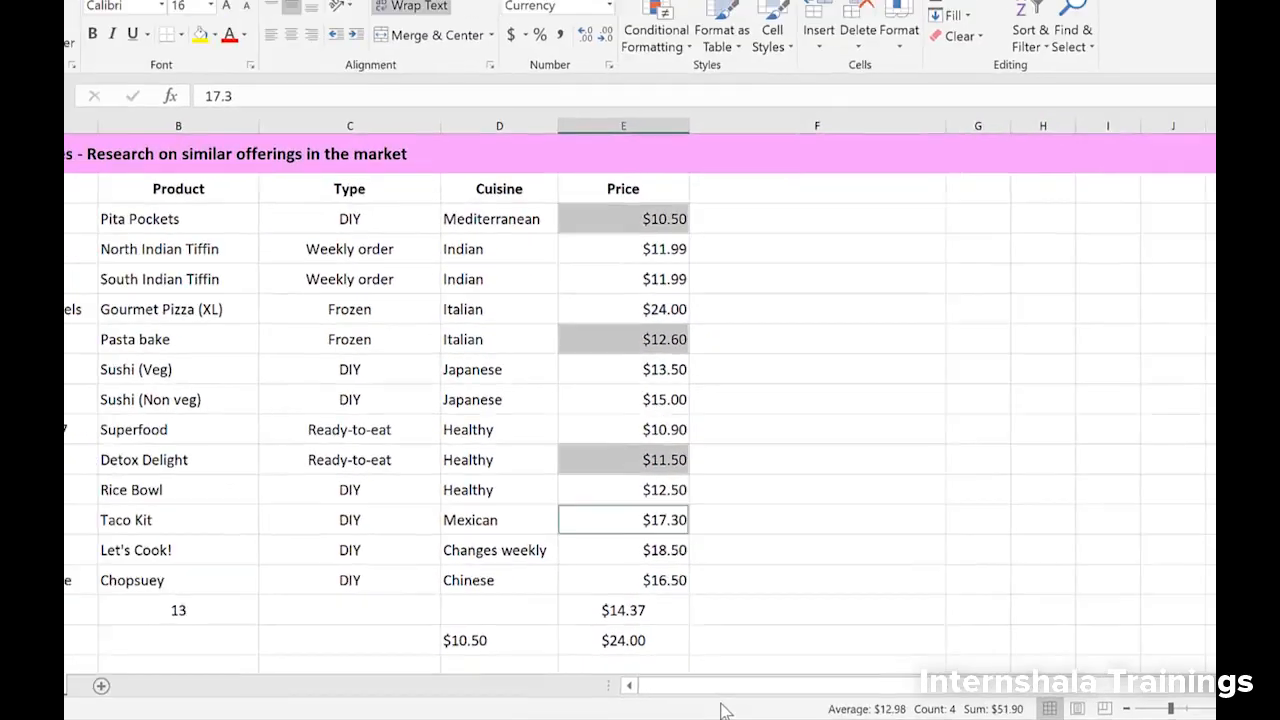
Step: Open the customization options of the status bar
{"action": "right_click", "coordinate": [723, 710]}
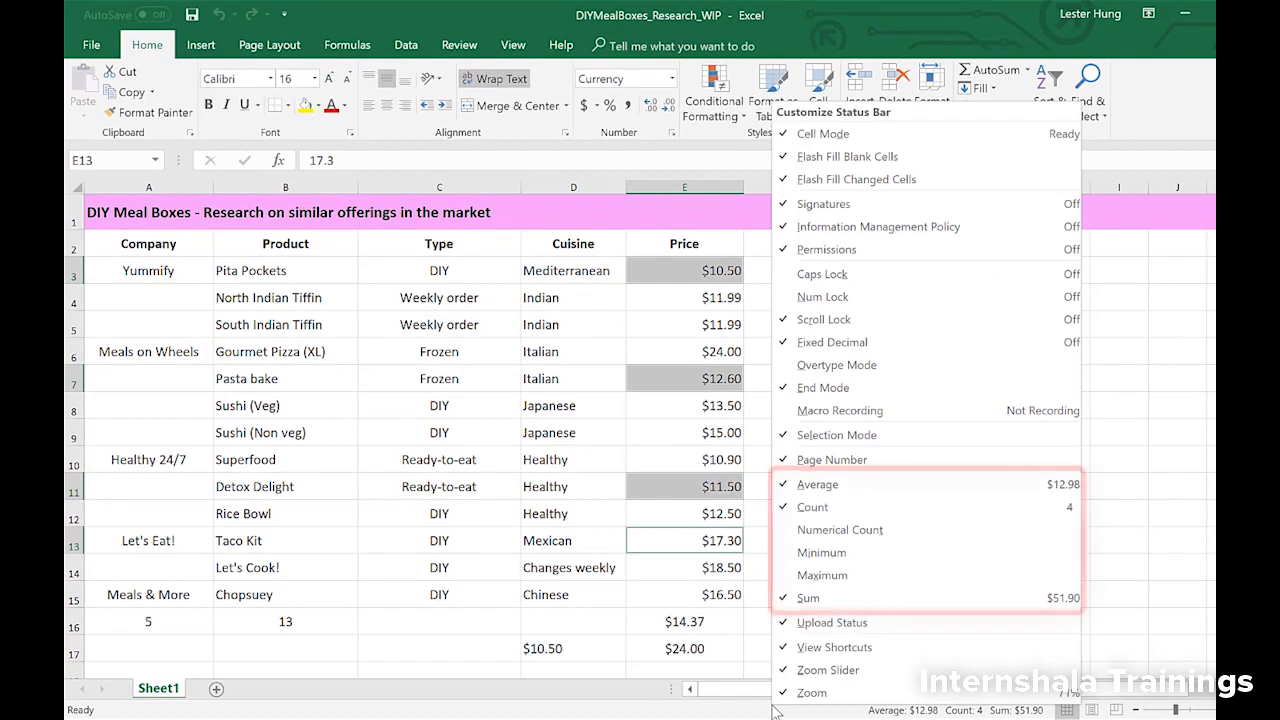